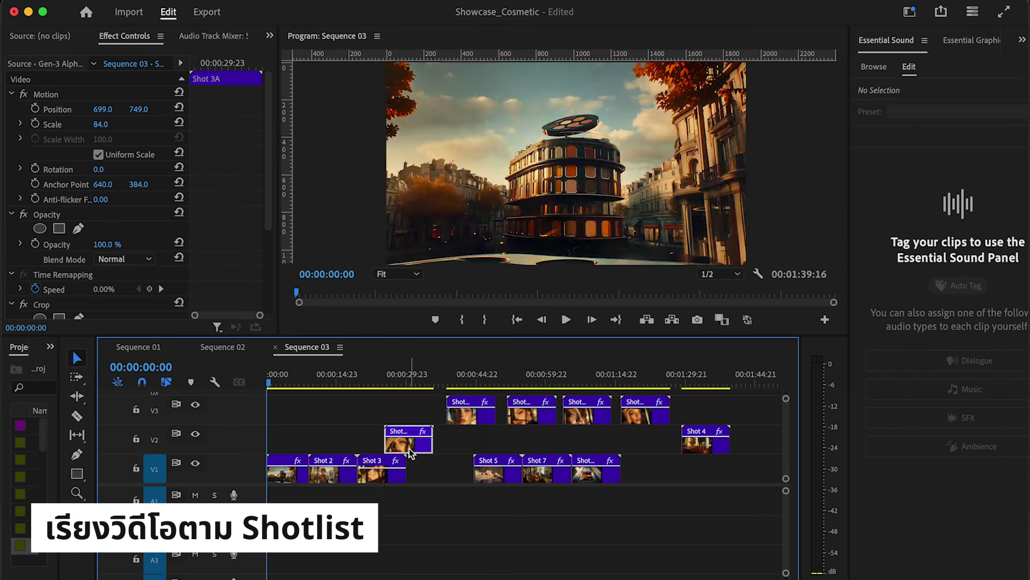
Step: Stack Shot 3B–3E on V2 and higher tracks aligned with Shot 3, and slide Shot 5 left on V1
drag(462, 423, 377, 424)
scroll(418, 434, up, 2)
click(380, 379)
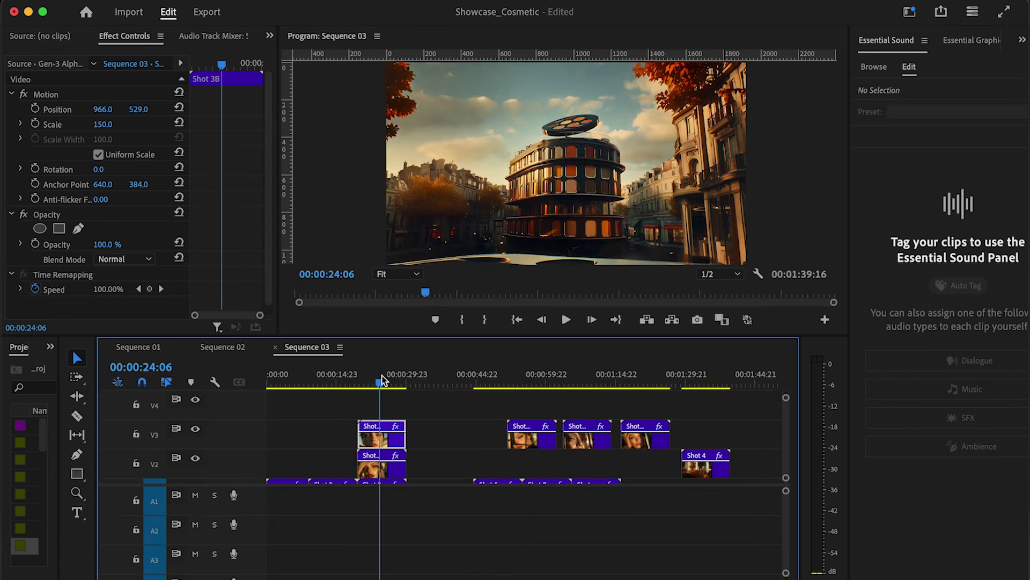
drag(527, 443, 375, 407)
scroll(483, 429, up, 2)
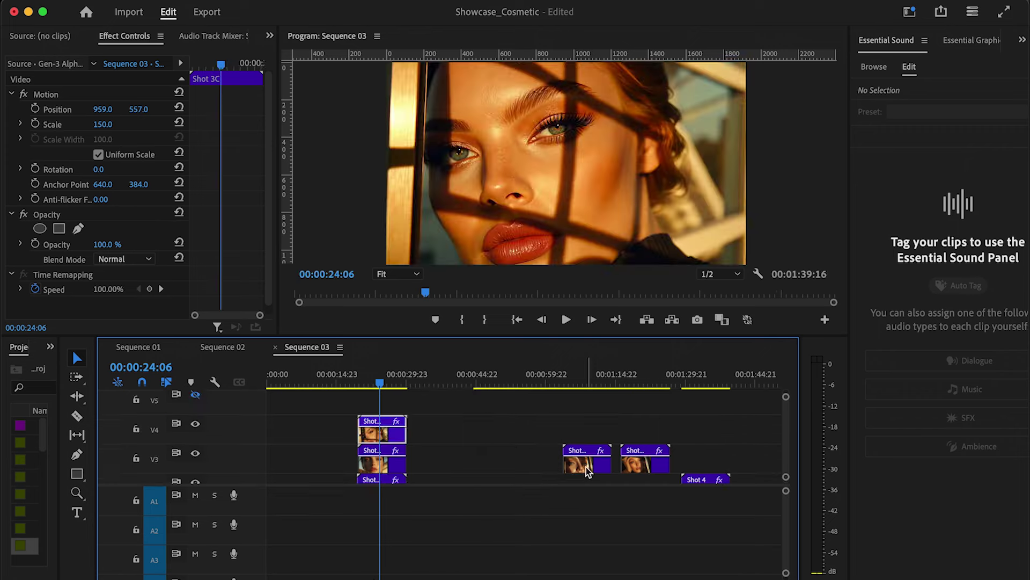
click(587, 469)
drag(669, 464, 405, 405)
drag(747, 466, 490, 406)
scroll(491, 419, up, 1)
drag(493, 433, 404, 406)
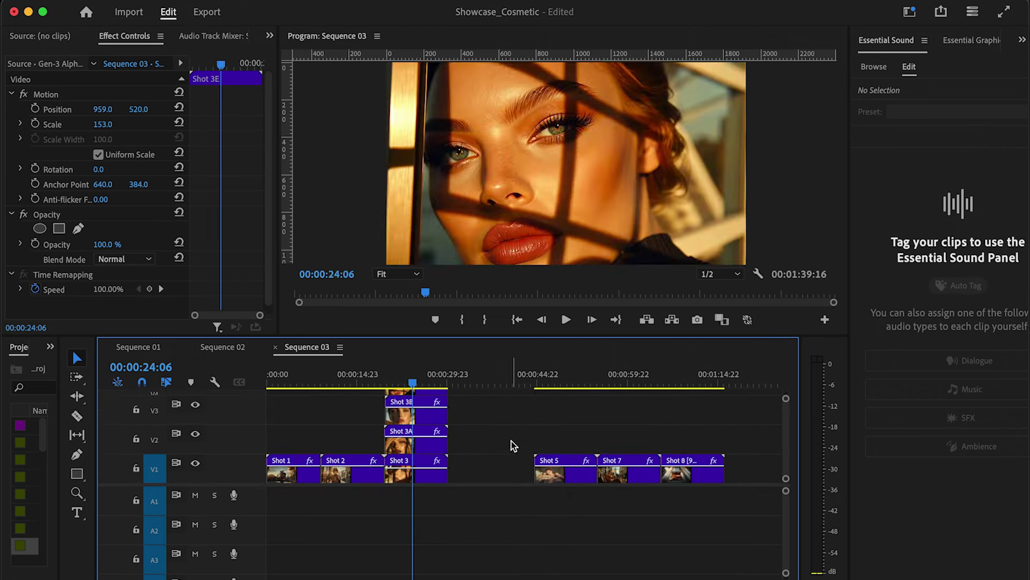
drag(510, 473, 591, 478)
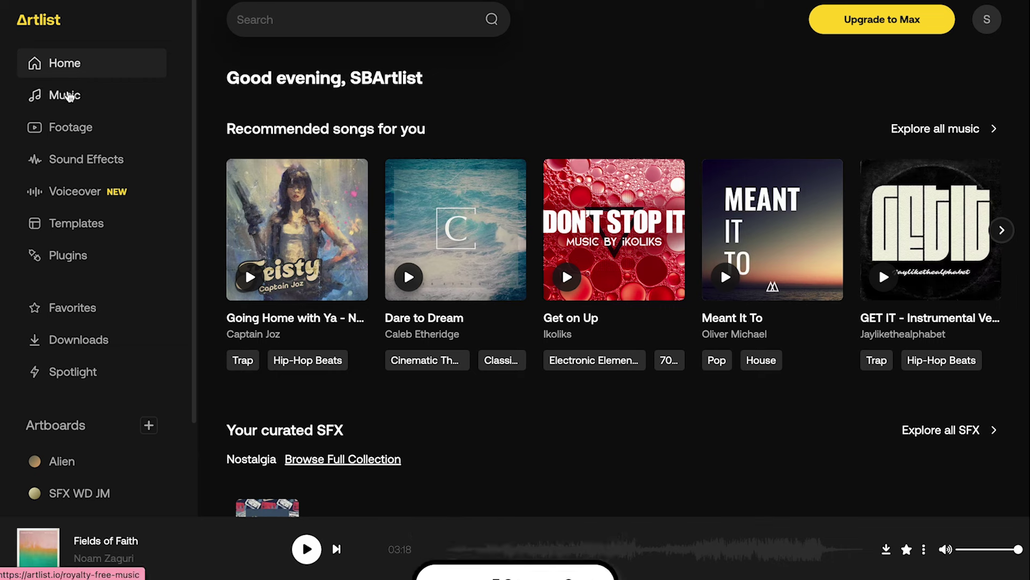
Step: Search Artlist's music library for 'Fashion'
click(69, 95)
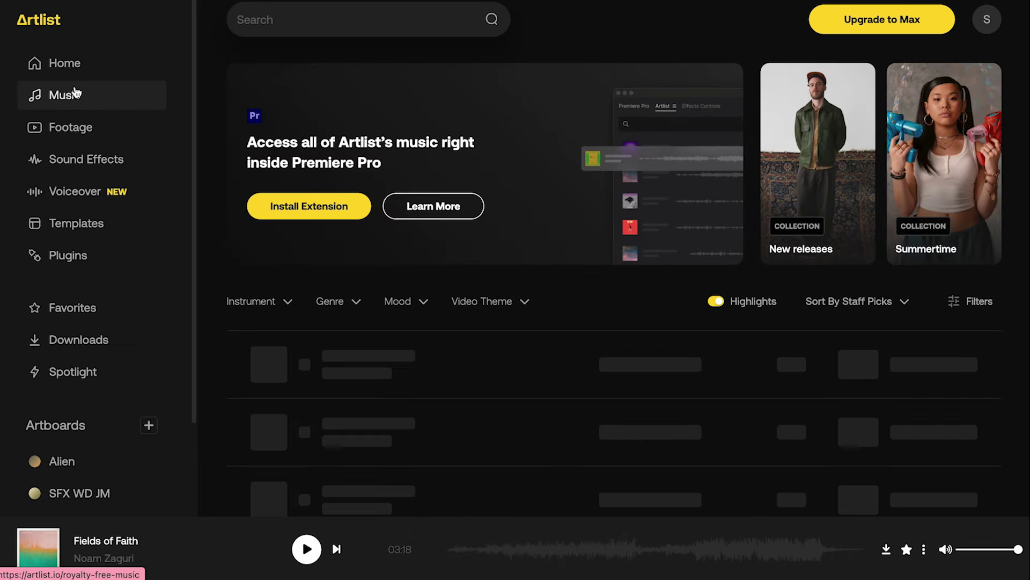
click(337, 25)
text(F)
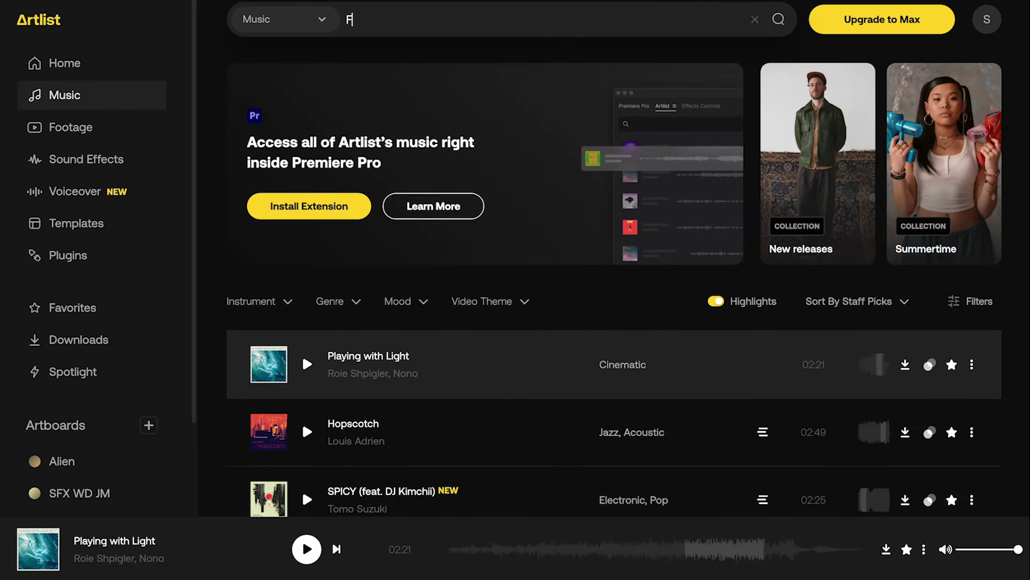
text(ashion)
key(Return)
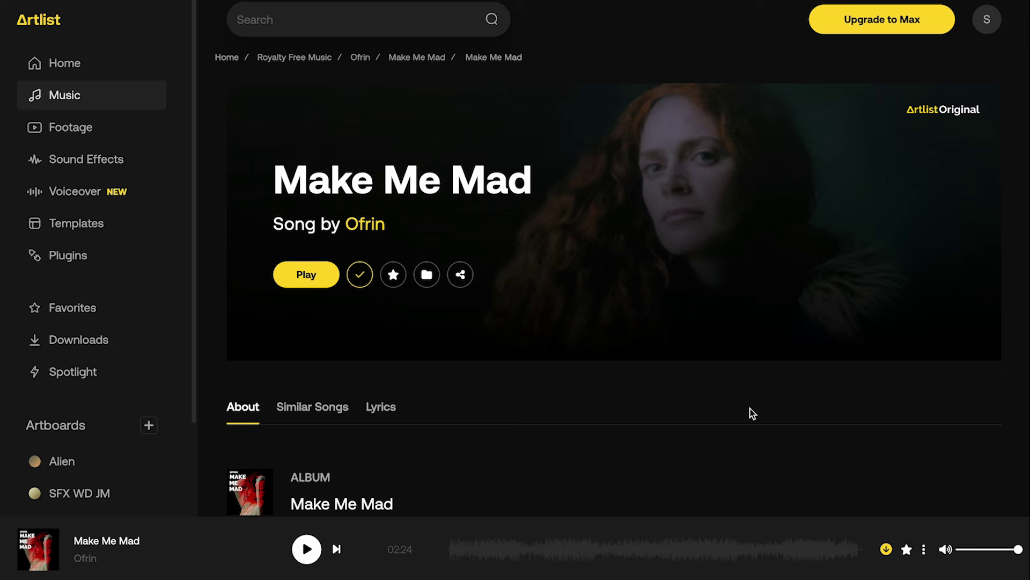
Step: Preview the song Make Me Mad by Ofrin from the Fashion results
scroll(749, 408, down, 1)
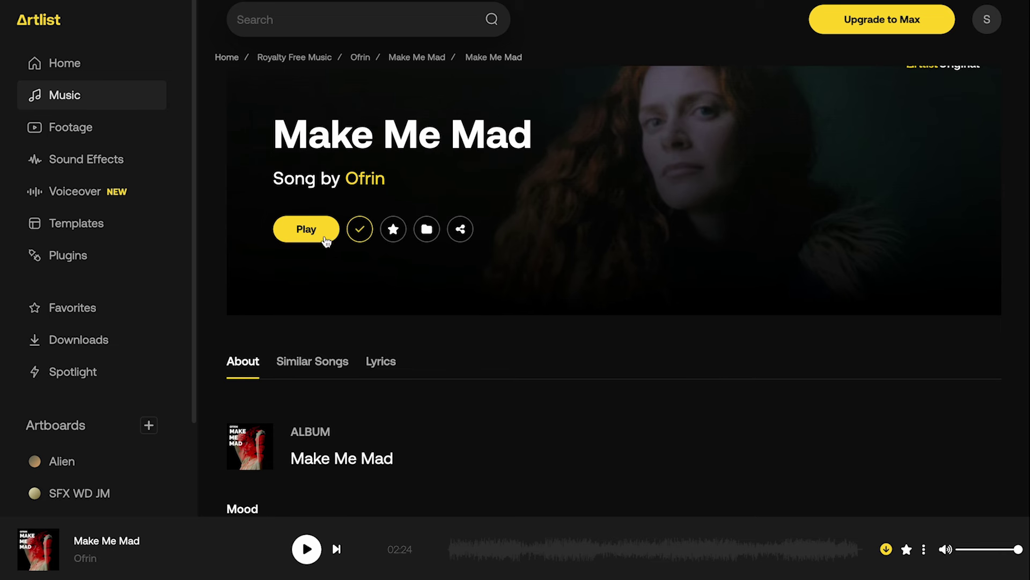
click(326, 241)
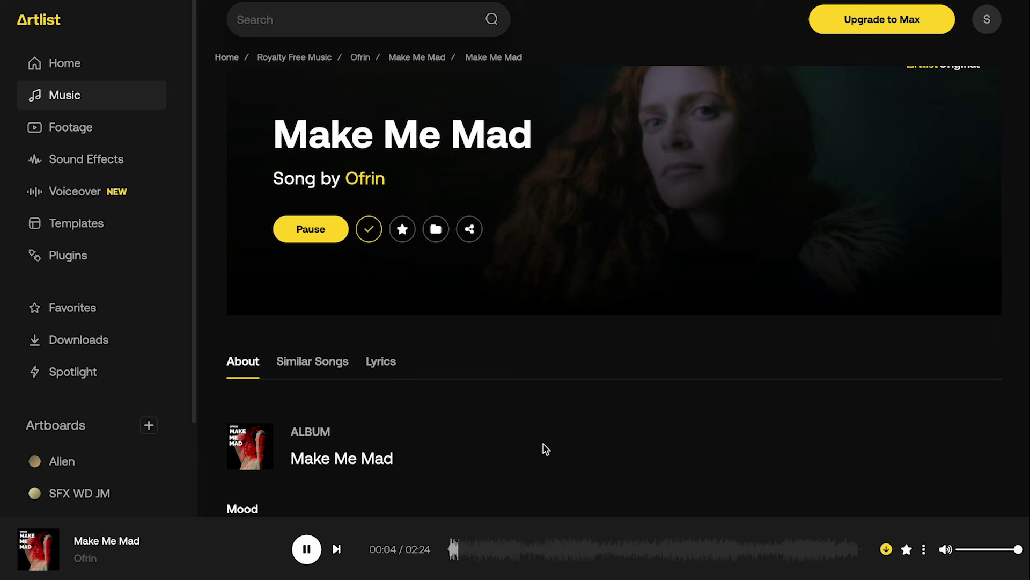
scroll(545, 449, down, 3)
scroll(545, 448, up, 4)
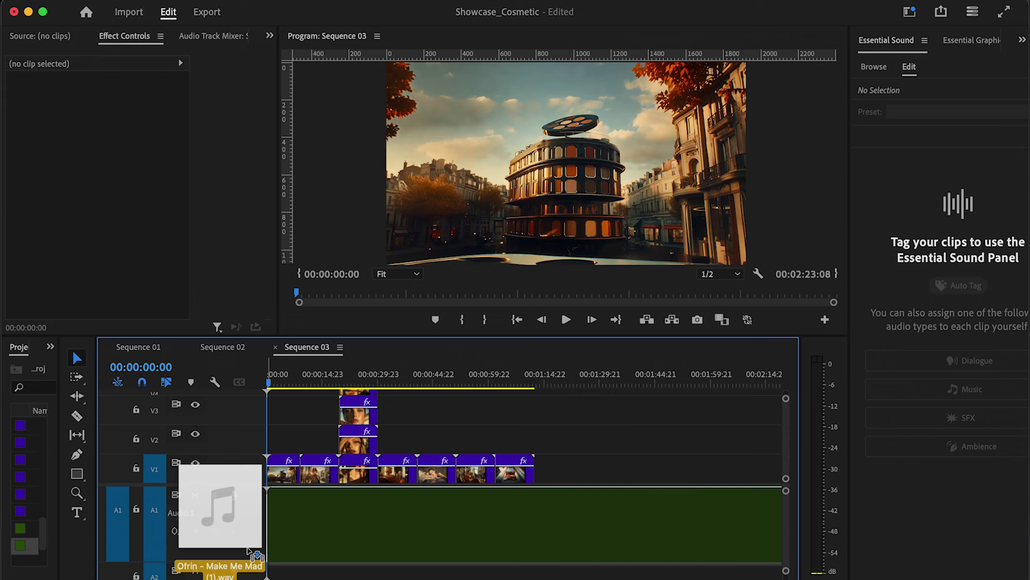
Step: Place the Make Me Mad WAV on track A1 and play it
drag(248, 550, 248, 547)
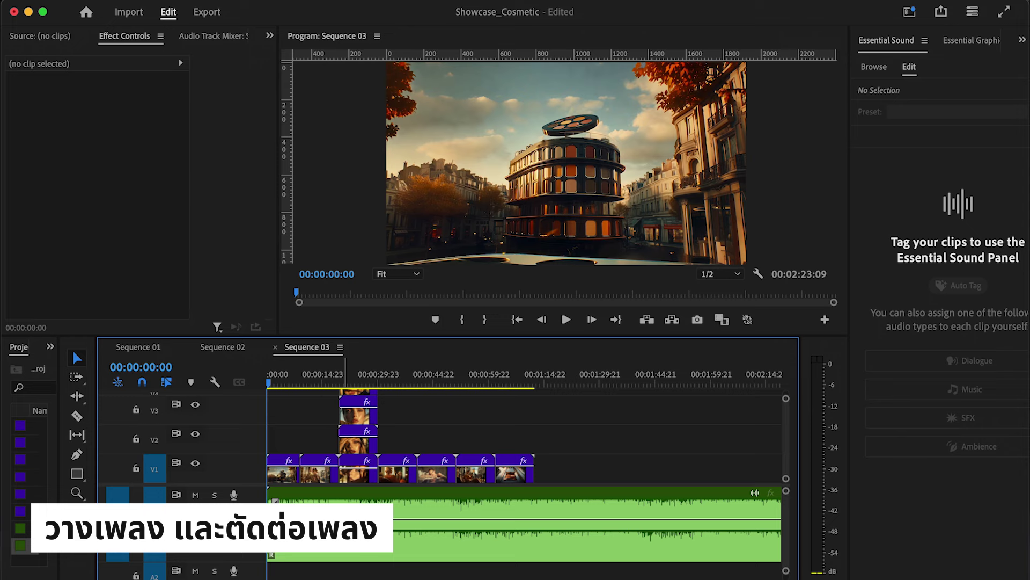
key(space)
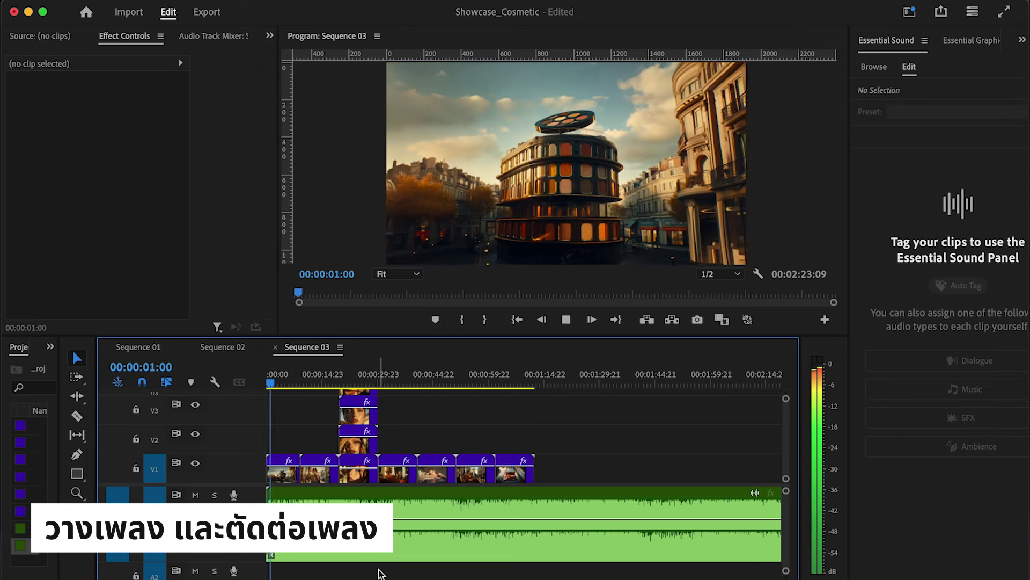
key(equal)
key(equal)
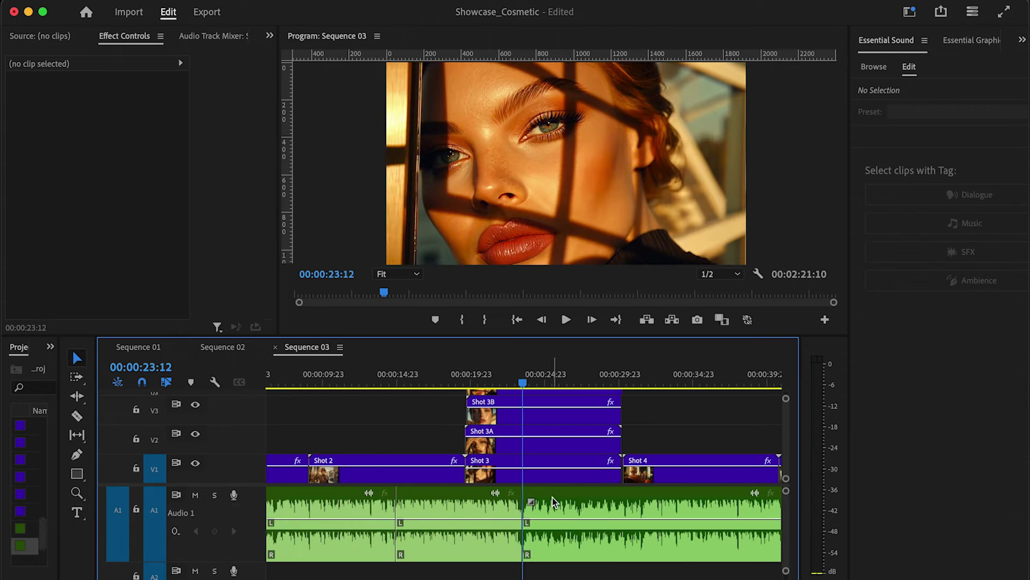
Step: Cut the song at 00:00:23:12, delete the rest, and add a 2-second fade-out
key(Delete)
click(513, 511)
drag(513, 504, 549, 512)
click(532, 510)
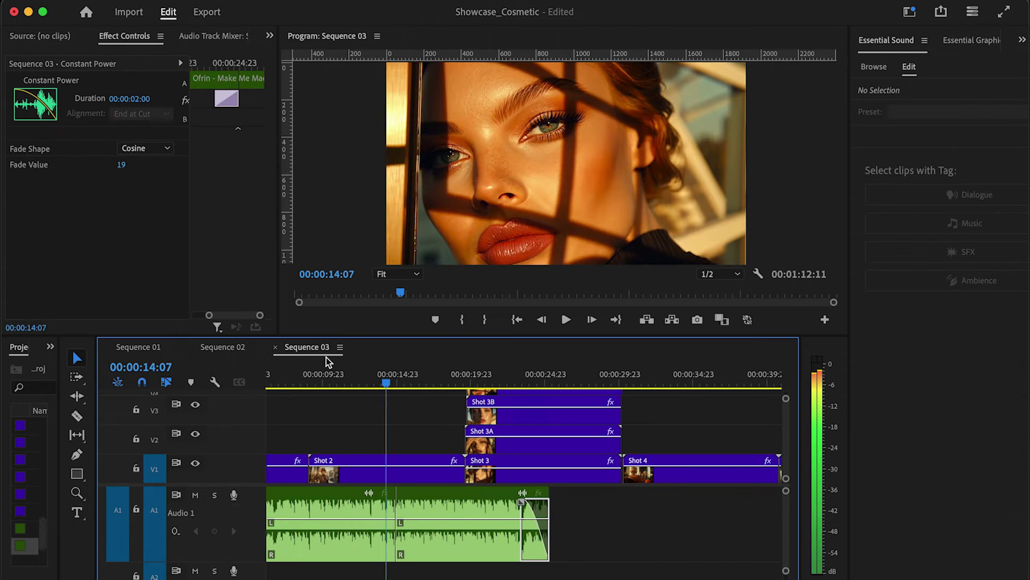
key(Home)
key(space)
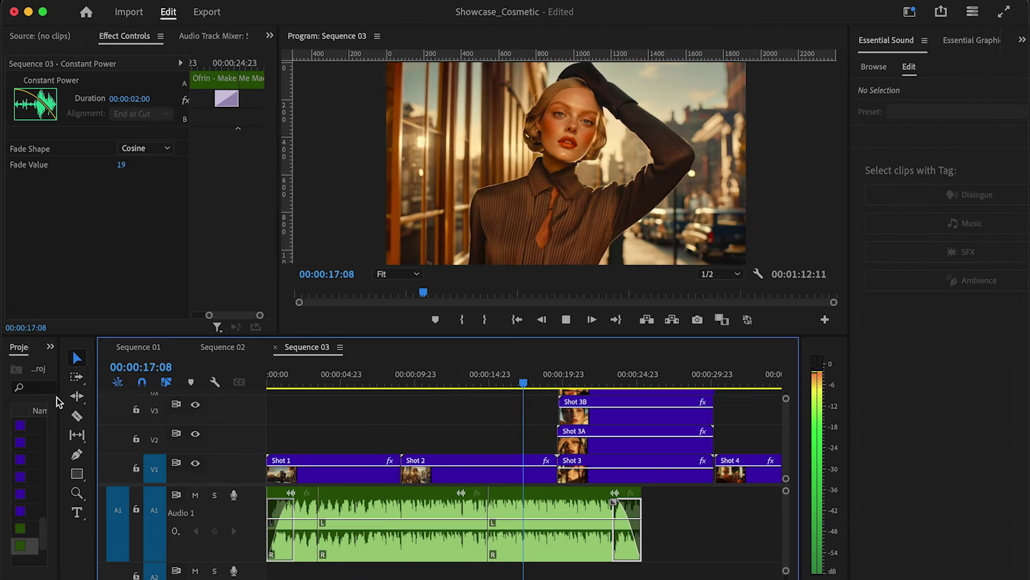
Step: Show the Effects list in the widened left panel and trim the song to end at 00:00:23:12
drag(57, 400, 139, 400)
click(132, 347)
click(146, 380)
click(75, 366)
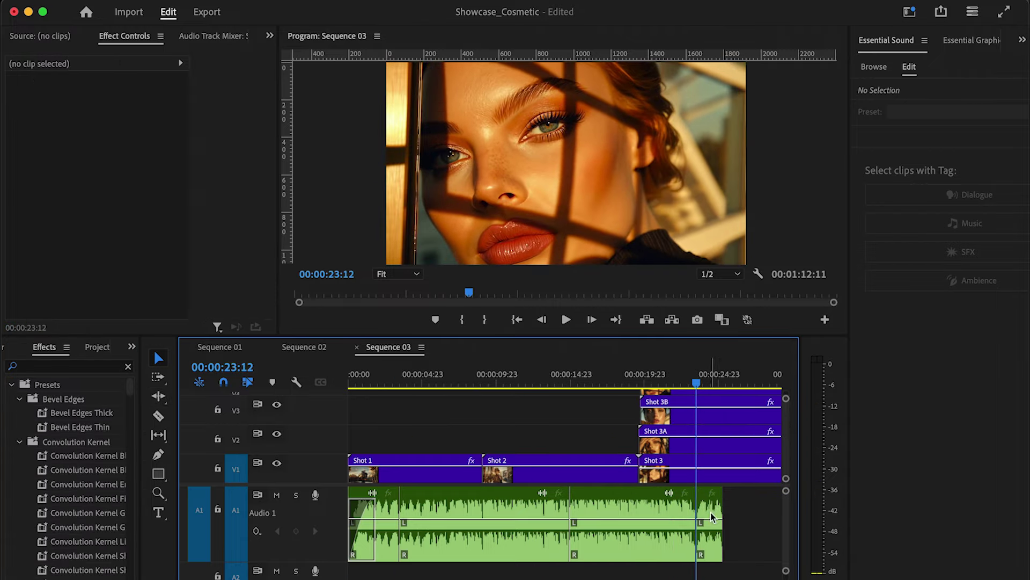
click(523, 530)
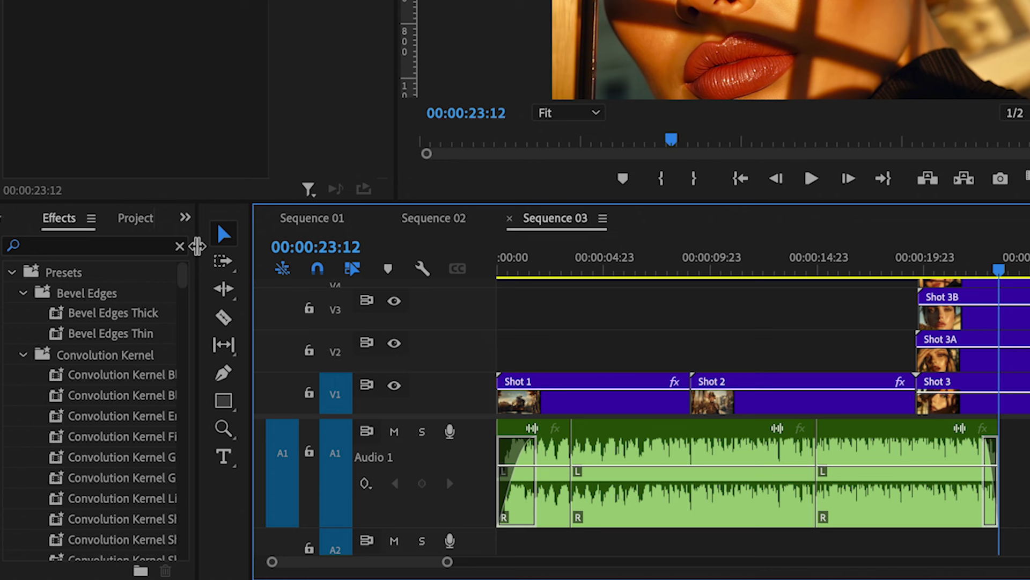
Step: Search Effects for 'fade' and apply a Constant Gain crossfade at a cut in the song
drag(143, 348, 246, 374)
drag(349, 257, 354, 257)
click(161, 246)
text(fa)
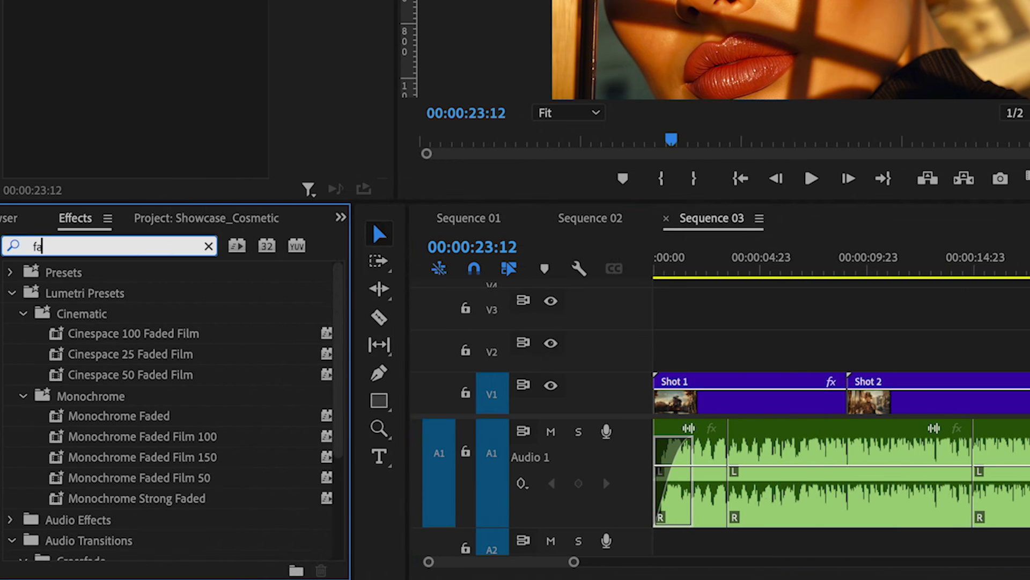
text(de)
scroll(237, 480, down, 3)
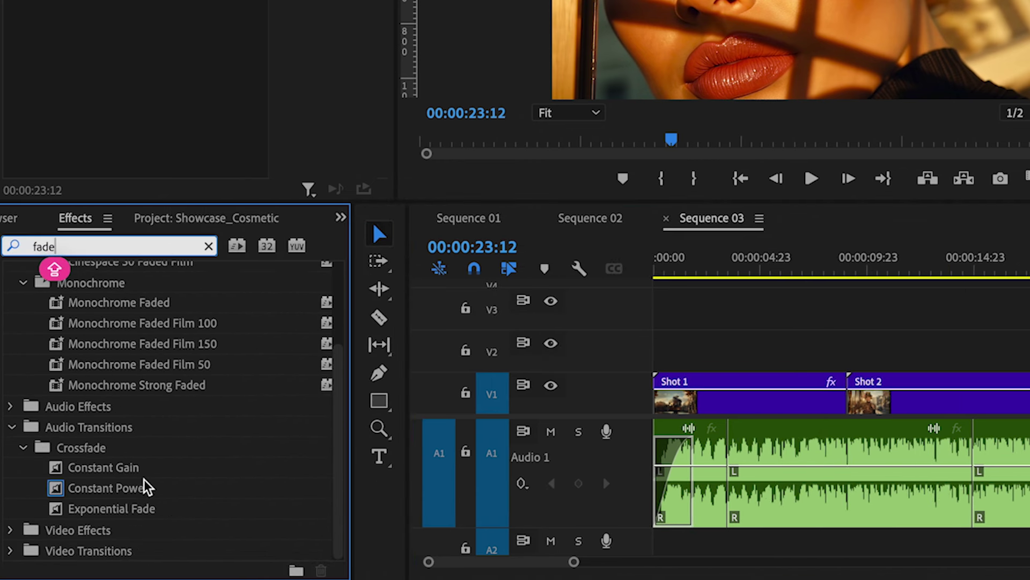
click(134, 468)
drag(586, 466, 739, 475)
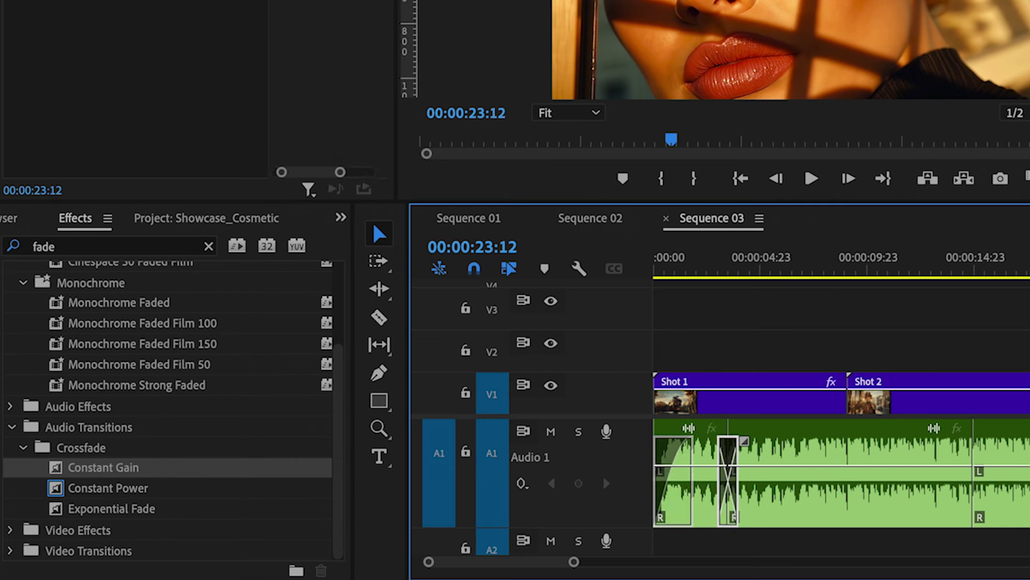
Step: Shorten the song's Constant Gain crossfades to 00:00:00:20
drag(344, 1, 325, 2)
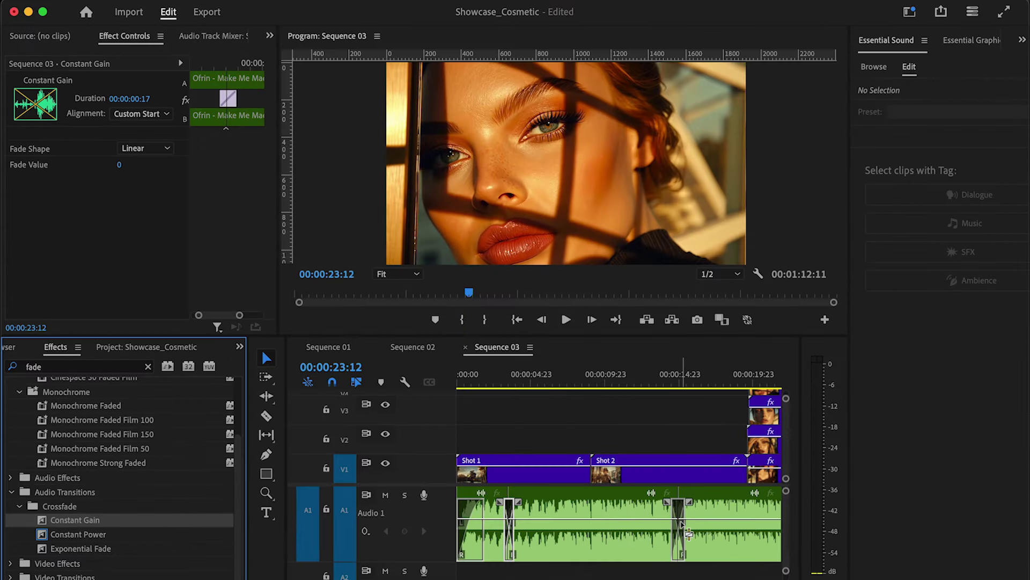
click(685, 523)
click(679, 528)
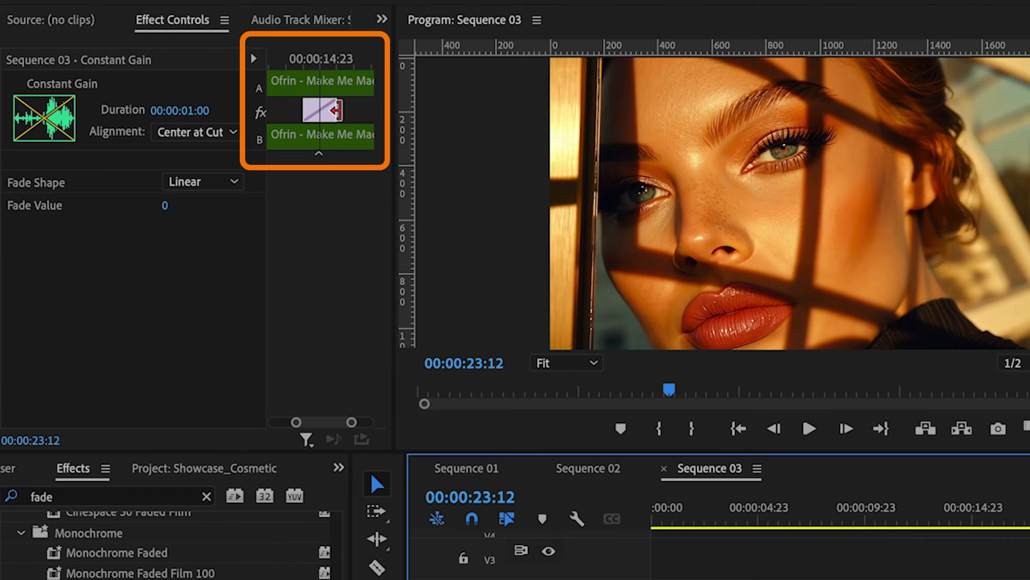
drag(237, 98, 233, 98)
click(315, 111)
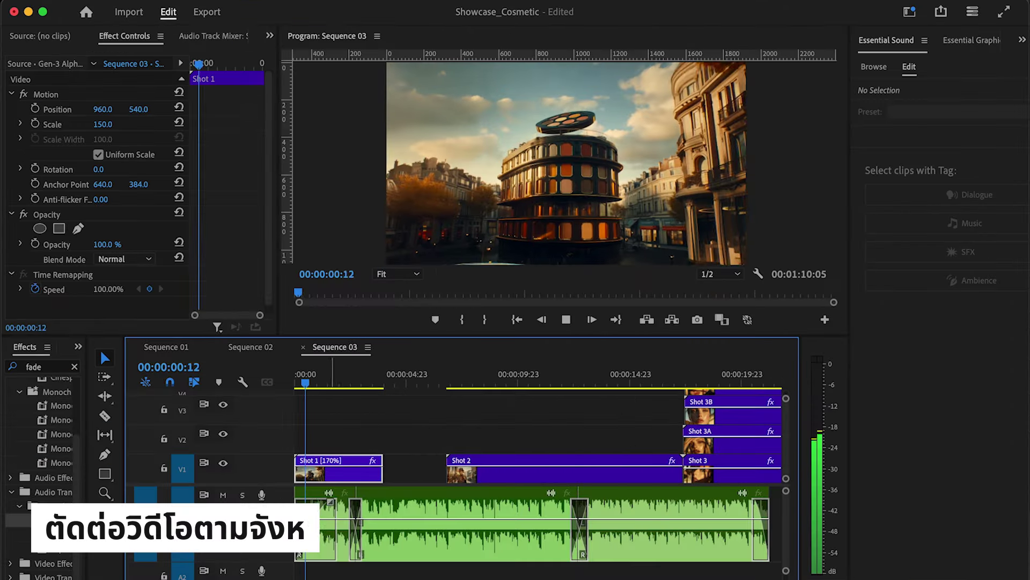
Step: Place Shot 2 on V1 starting at about 00:00:02:07, over Shot 1's end
key(equal)
key(equal)
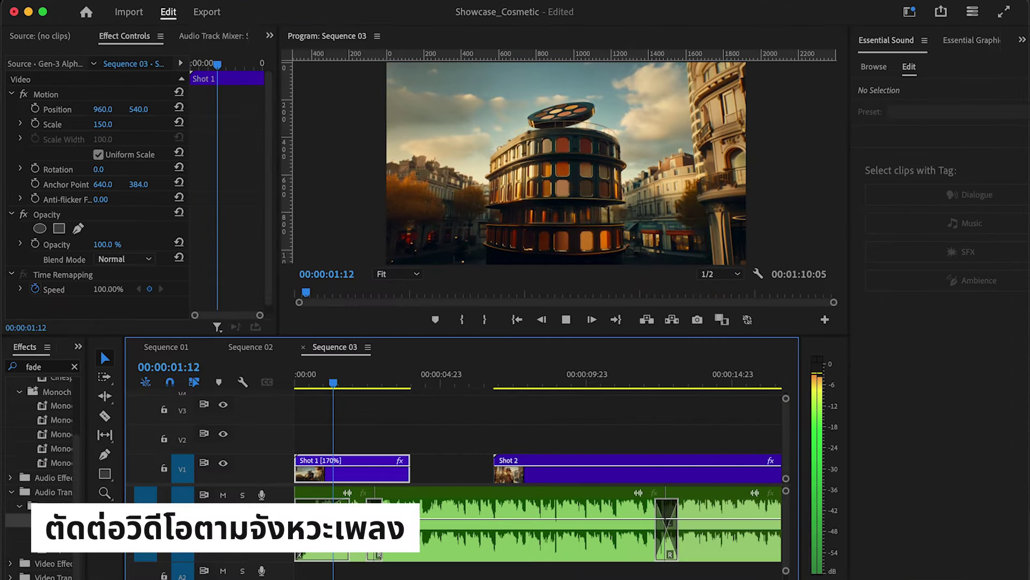
click(379, 378)
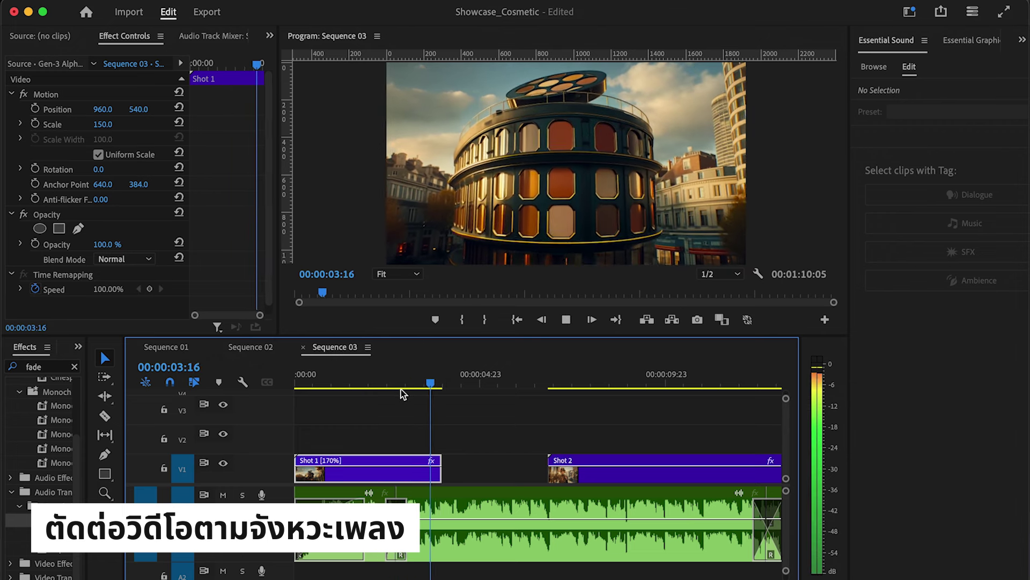
key(space)
drag(595, 480, 455, 468)
drag(409, 381, 392, 379)
key(space)
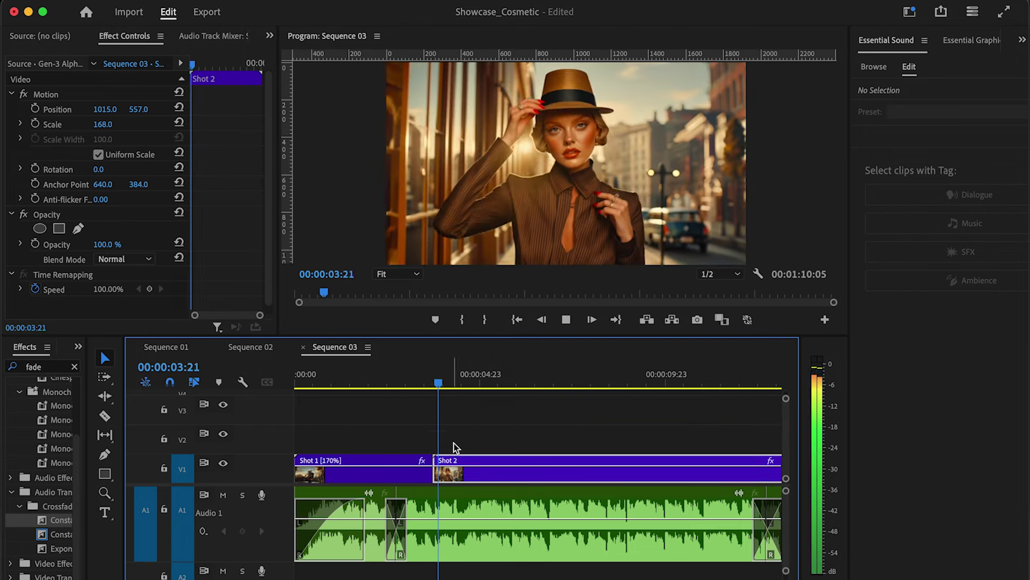
key(space)
Step: Split Shot 2 at 00:00:11:00, delete its first piece, and slide the rest left to close the gap
drag(476, 382, 701, 414)
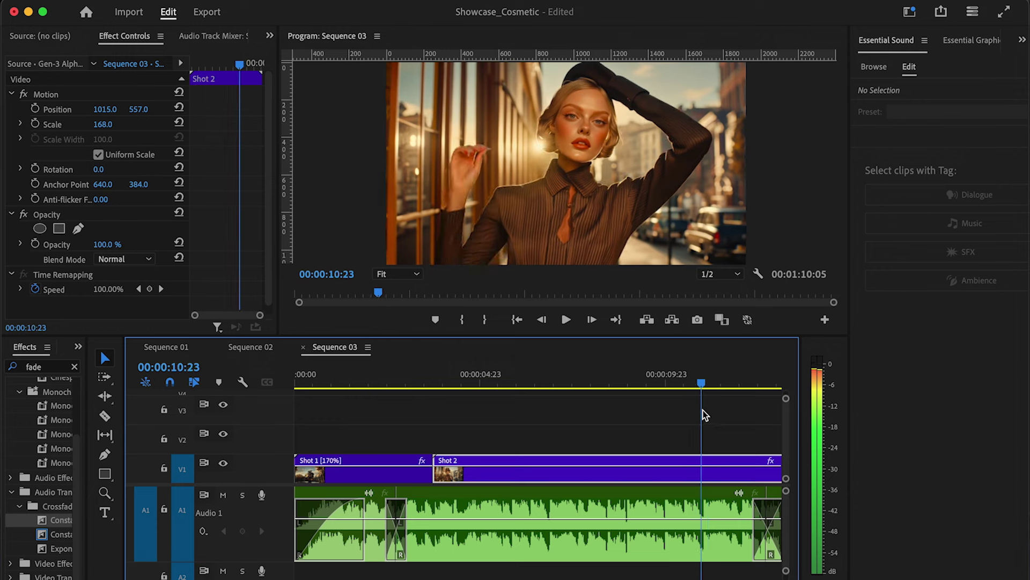
key(Right)
key(super+k)
key(Delete)
drag(741, 477, 481, 480)
click(422, 384)
key(space)
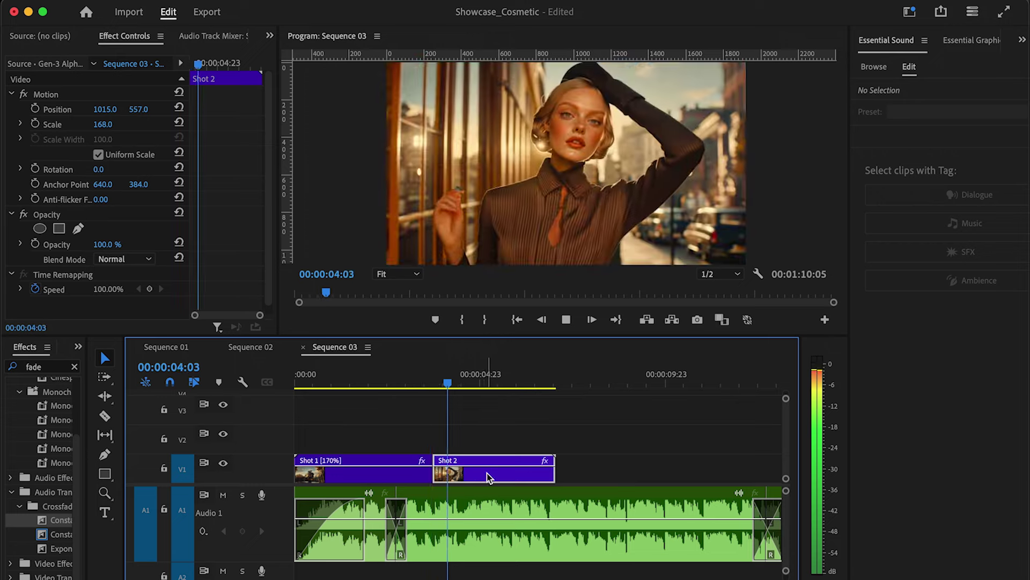
Step: Trim Shot 1's out point so Shot 2 follows directly, then replay from the start
click(351, 374)
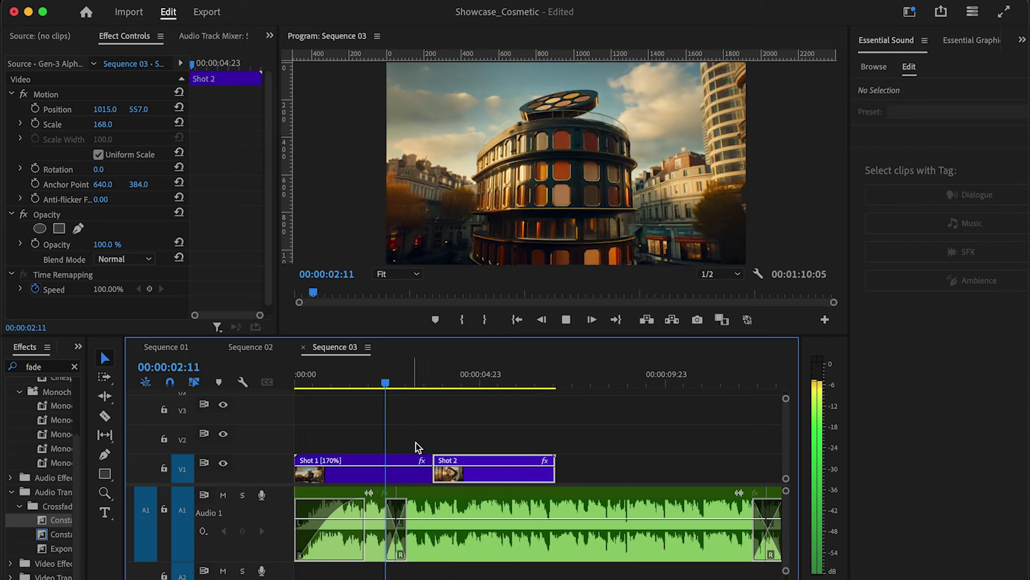
key(space)
click(329, 374)
key(space)
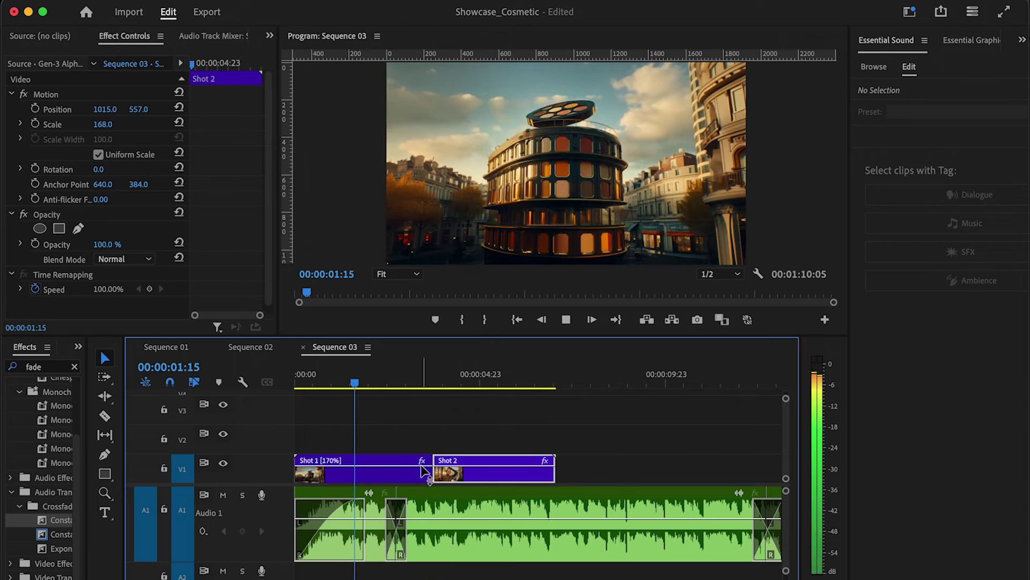
drag(428, 475, 381, 475)
drag(357, 382, 295, 382)
key(space)
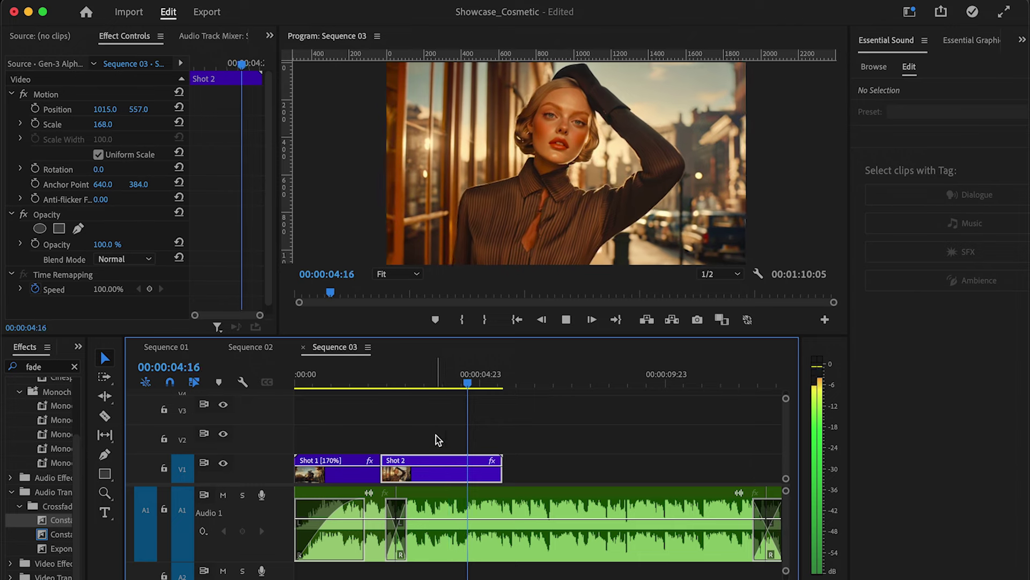
Step: Set Shot 2's speed to 130% and play it back
key(space)
right_click(446, 479)
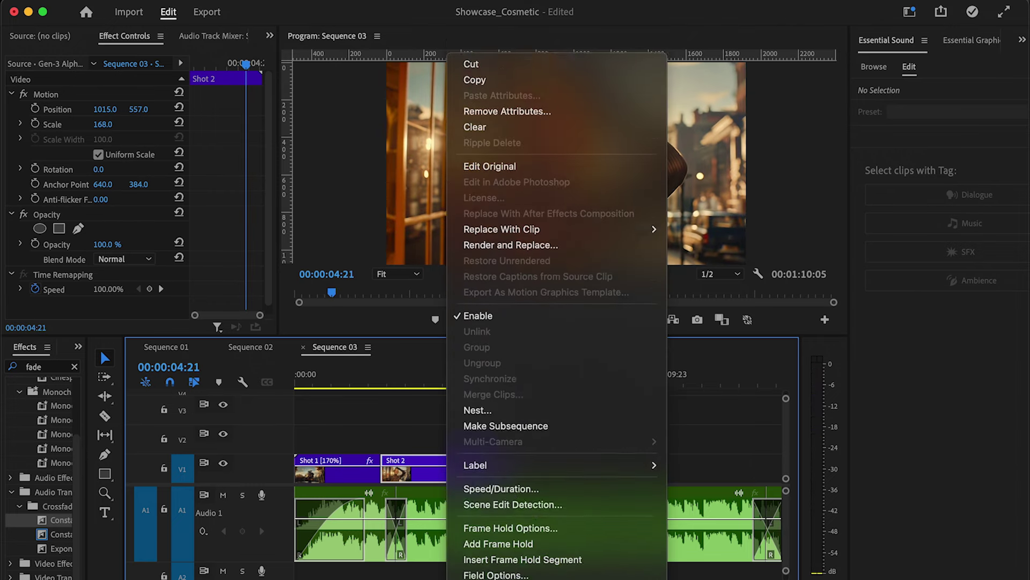
click(535, 473)
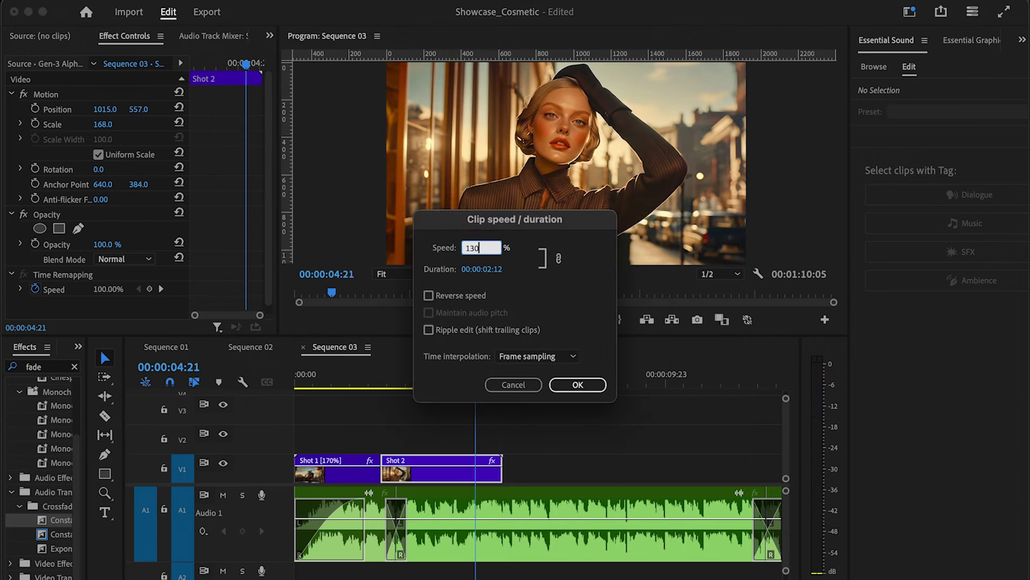
key(Return)
click(373, 382)
key(space)
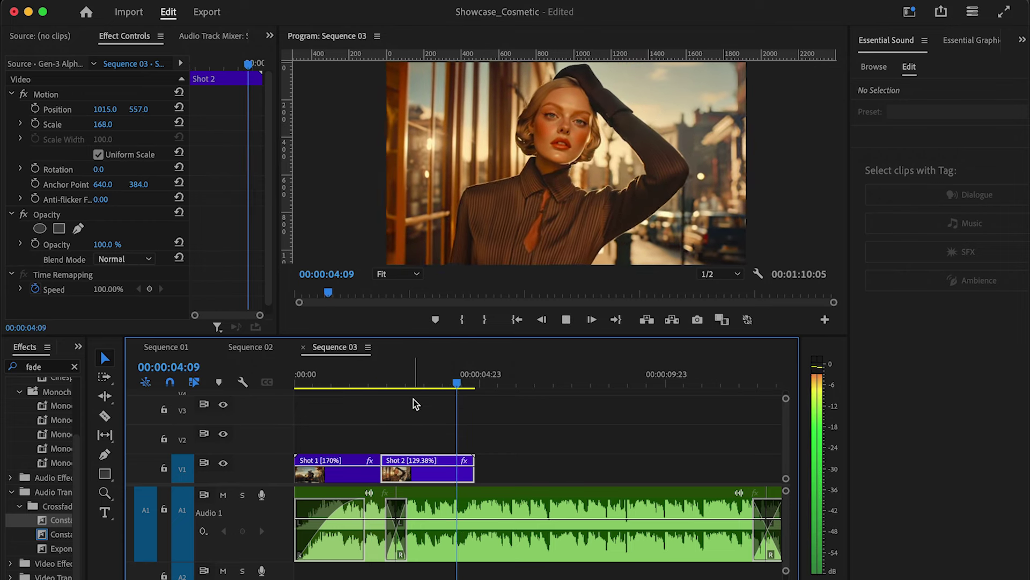
key(space)
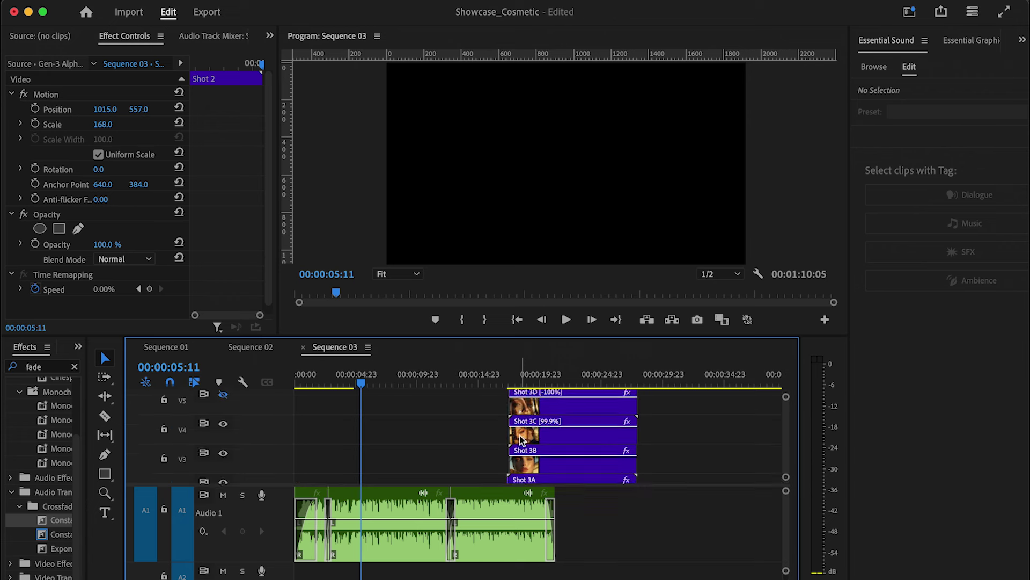
Step: Move the Shot 3, 3A and 3B stack earlier so it starts right after Shot 2
scroll(489, 391, up, 2)
drag(476, 405, 556, 473)
scroll(556, 445, down, 3)
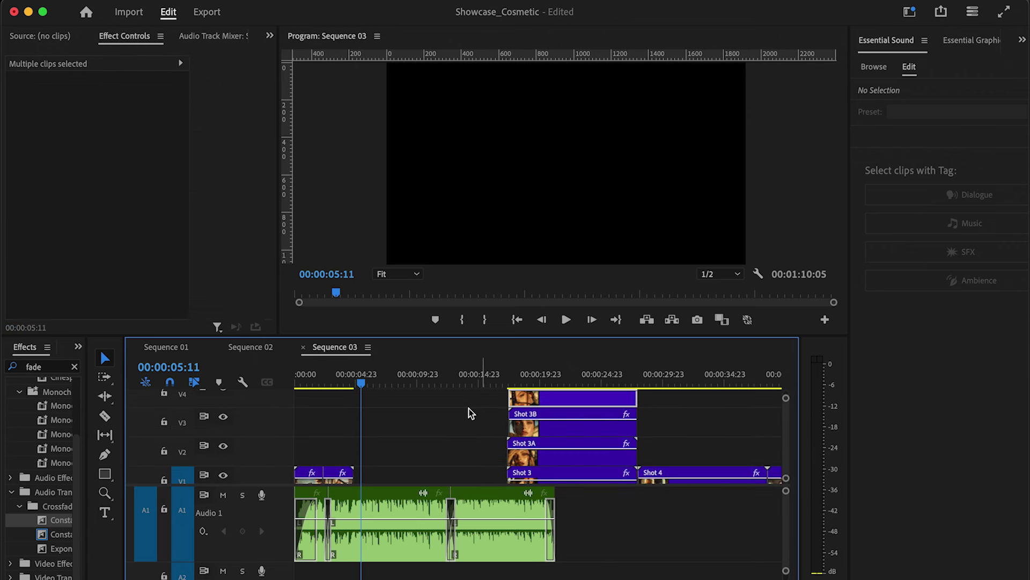
scroll(575, 467, down, 1)
drag(558, 462, 406, 462)
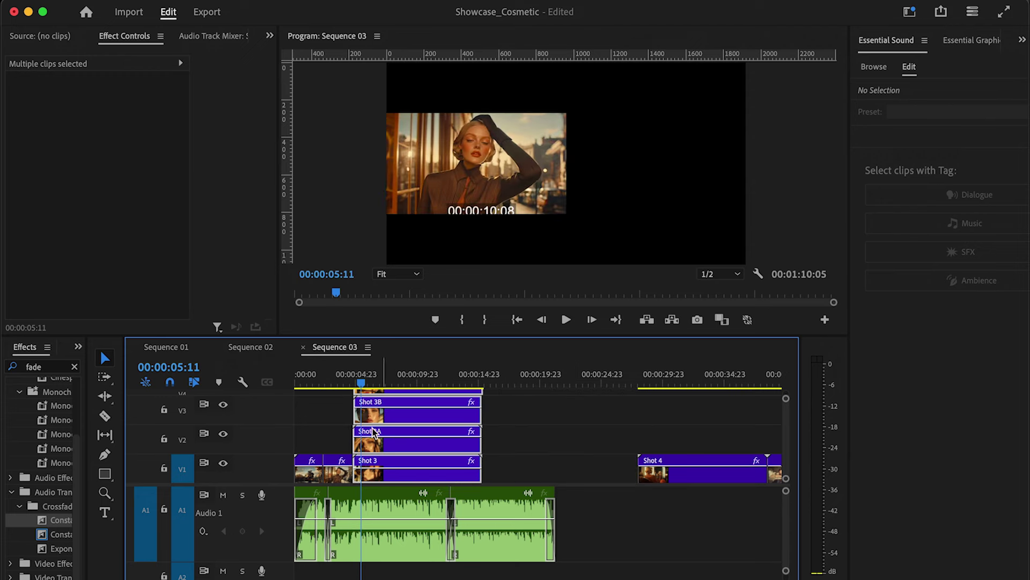
key(space)
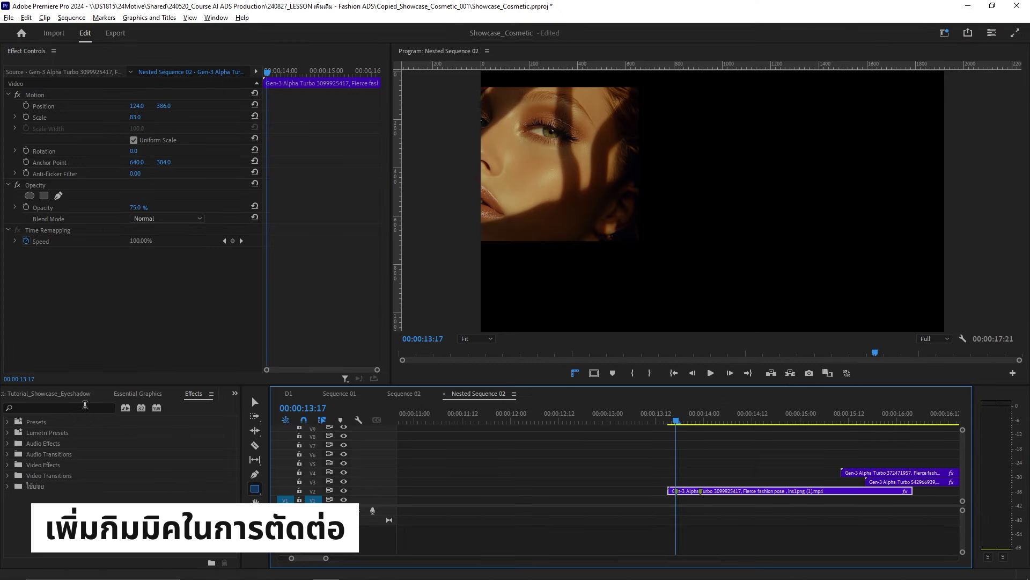
Step: Search Effects for 'crop' and apply Crop to the V2 eye clip
click(84, 407)
text(crop)
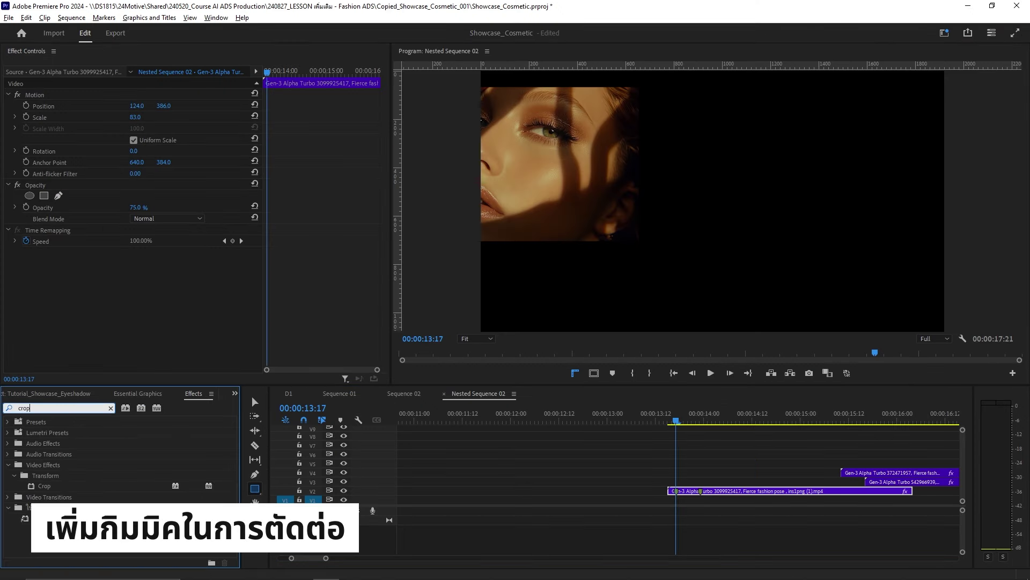
click(57, 487)
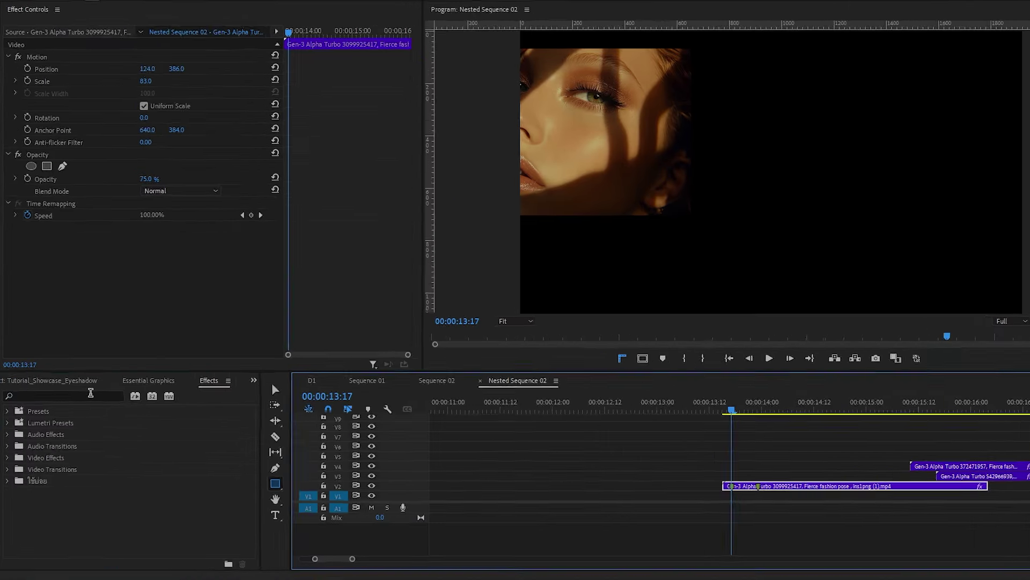
click(84, 406)
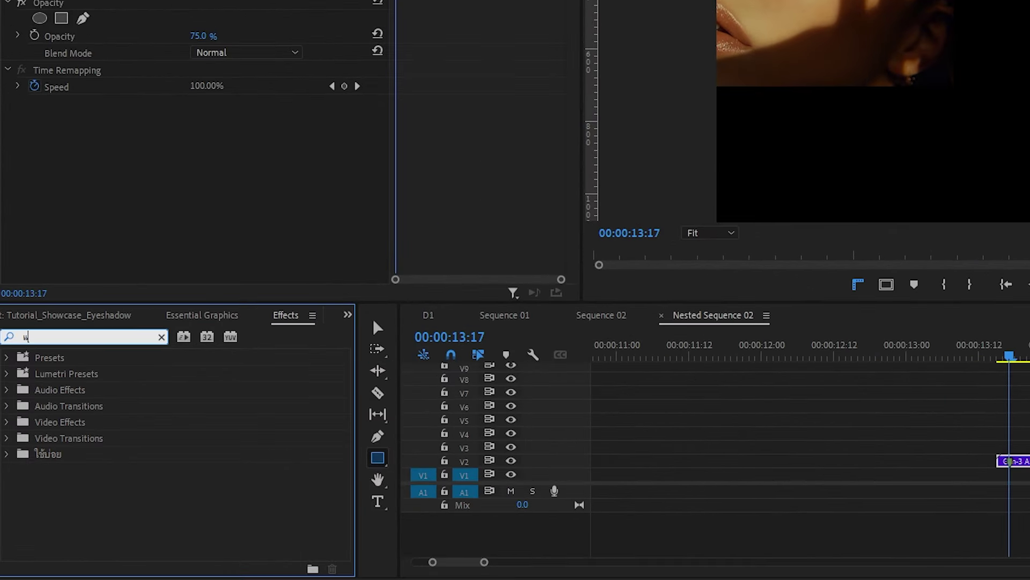
text(crop)
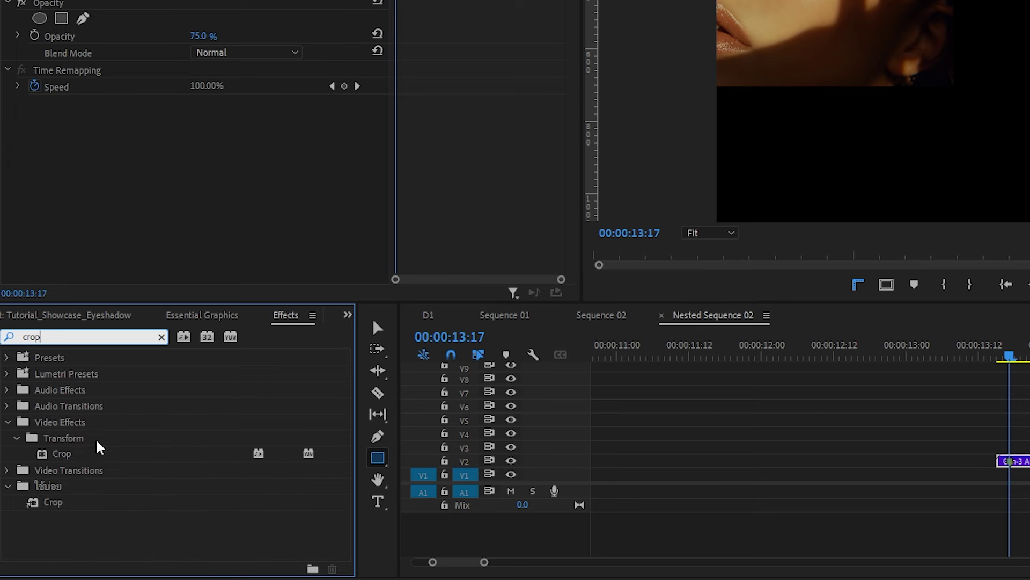
drag(79, 454, 1027, 462)
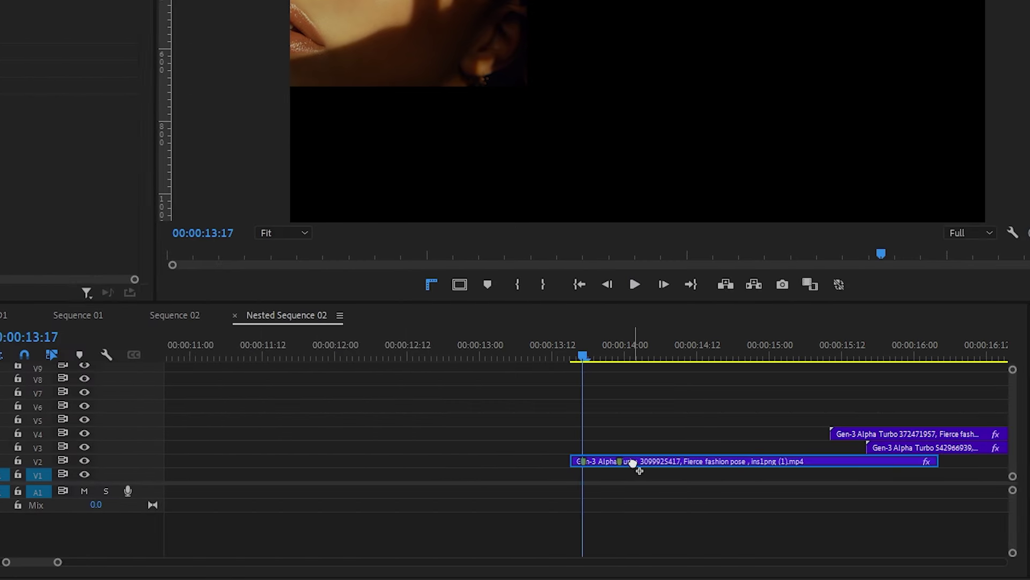
drag(633, 463, 633, 463)
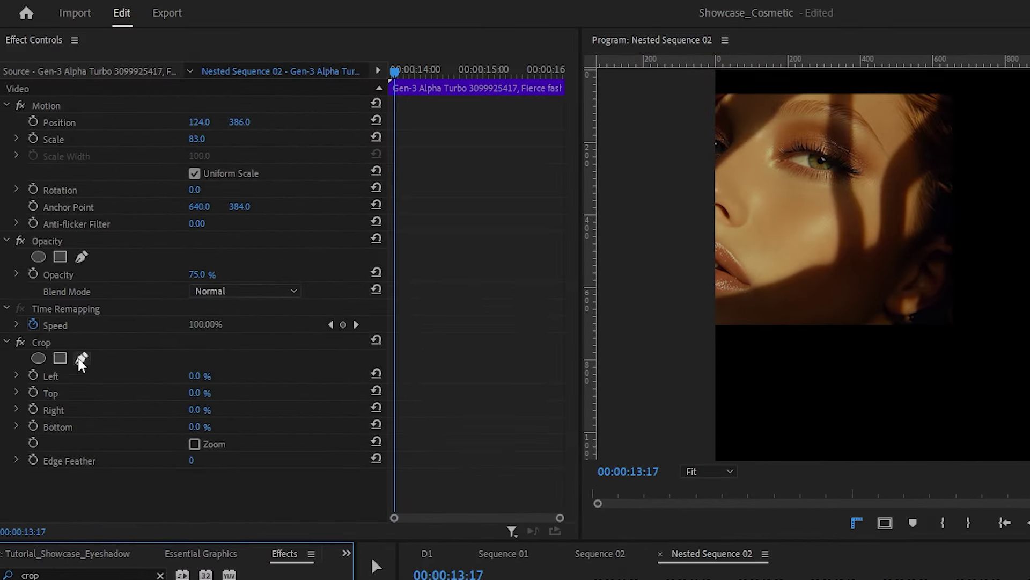
Step: Crop the V2 eye image about 36% from the left and trim its bottom and right edges
click(67, 340)
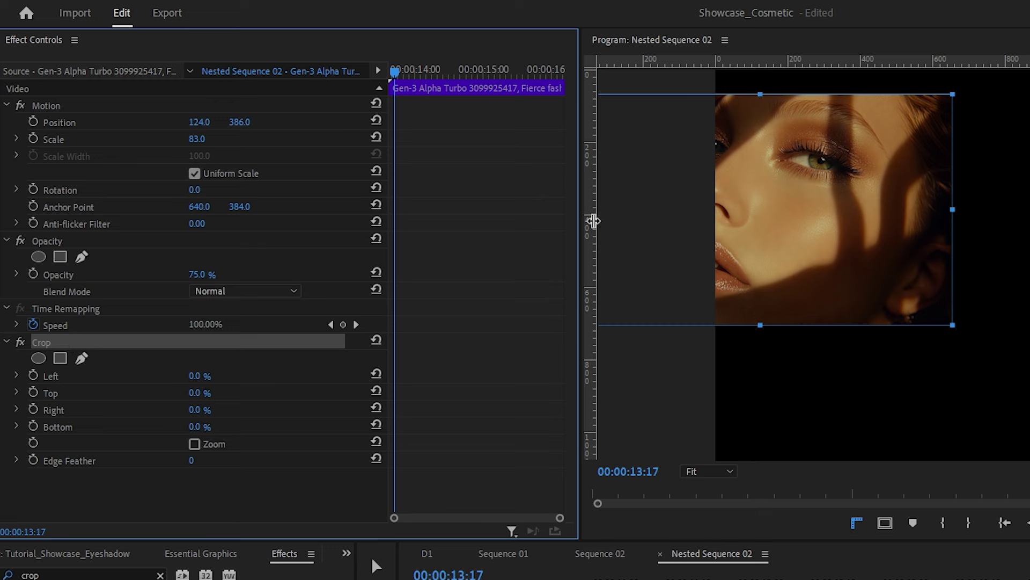
drag(196, 376, 225, 376)
drag(706, 210, 759, 230)
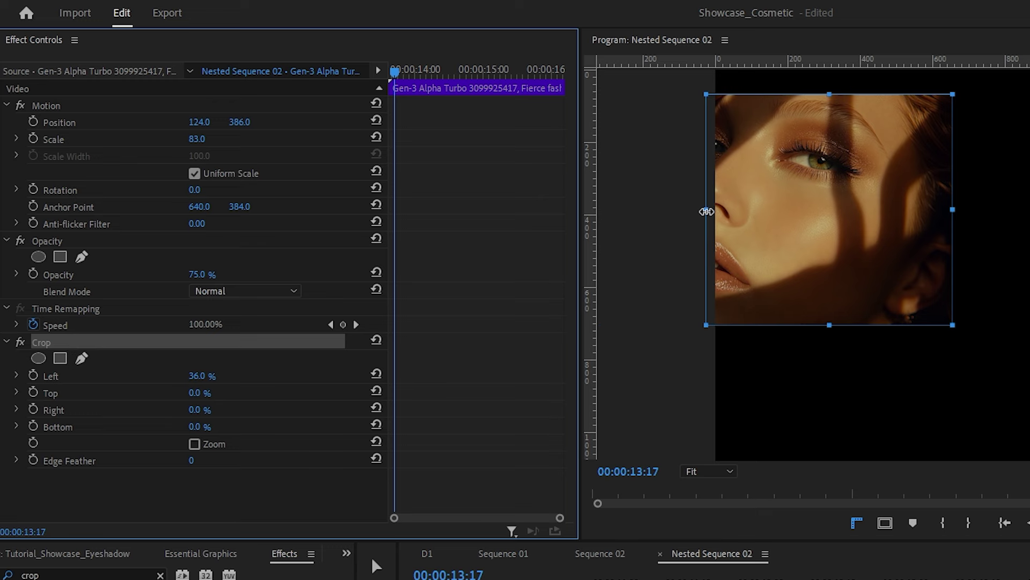
drag(504, 230, 493, 225)
drag(605, 322, 601, 214)
drag(698, 155, 647, 156)
Step: Move the V4 clip to the playhead and crop it: left 47%, plus top, right and bottom trims
click(683, 481)
drag(988, 502, 789, 502)
drag(41, 515, 820, 501)
click(25, 254)
drag(657, 155, 793, 162)
drag(868, 67, 869, 69)
drag(945, 155, 907, 156)
drag(858, 239, 860, 162)
Step: Move the V3 clip earlier and crop it: left 35%, right 25.3%, small top and bottom trims
drag(1024, 511, 845, 514)
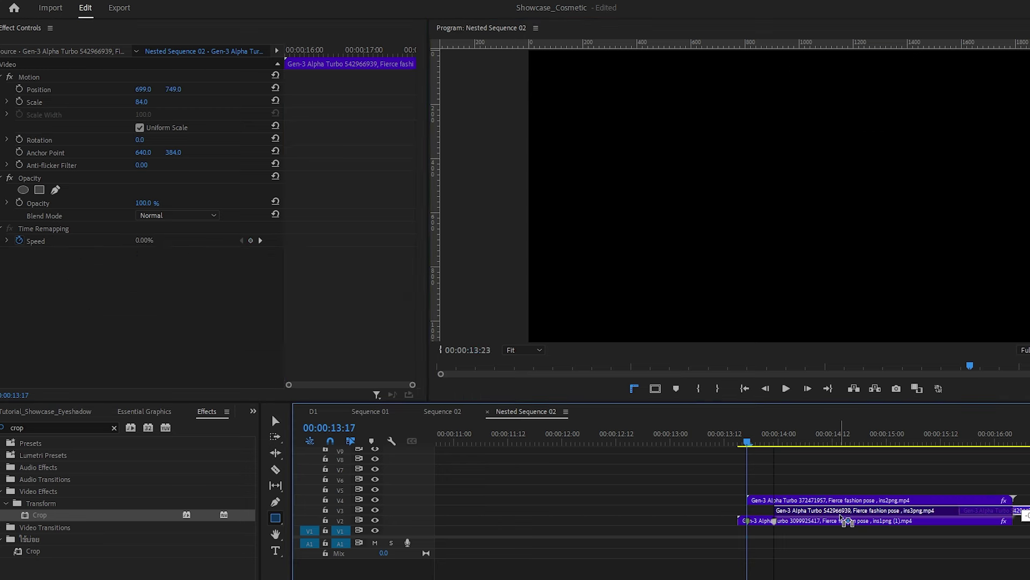
click(783, 440)
drag(180, 515, 792, 511)
click(45, 318)
drag(572, 254, 674, 258)
mouse_move(767, 162)
mouse_down()
mouse_move(767, 188)
mouse_move(767, 164)
mouse_up()
drag(769, 339, 773, 258)
drag(863, 212, 770, 222)
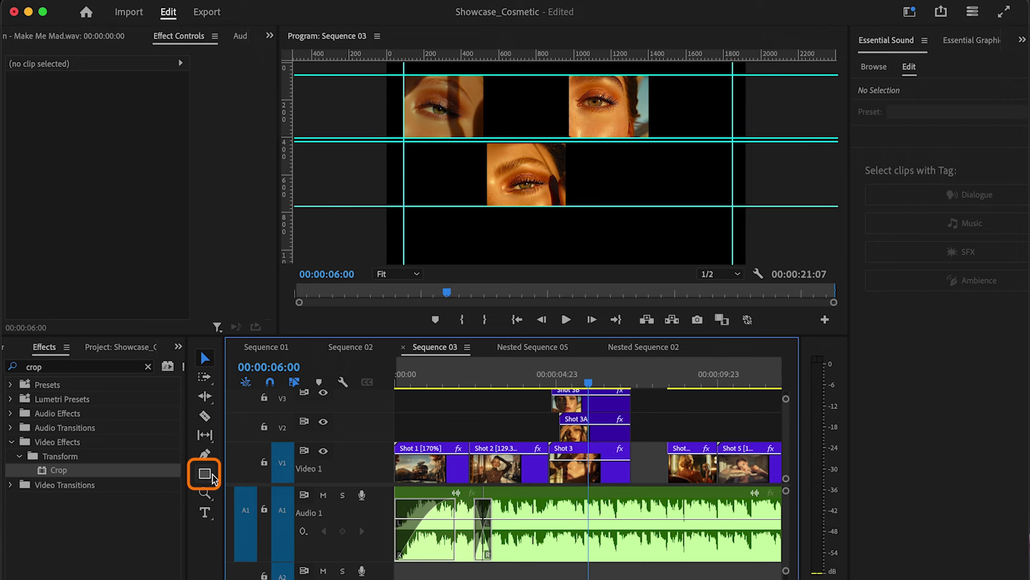
Step: Draw a rectangle and move it to Position X 1406, between the top eye tiles
click(212, 476)
drag(404, 75, 483, 138)
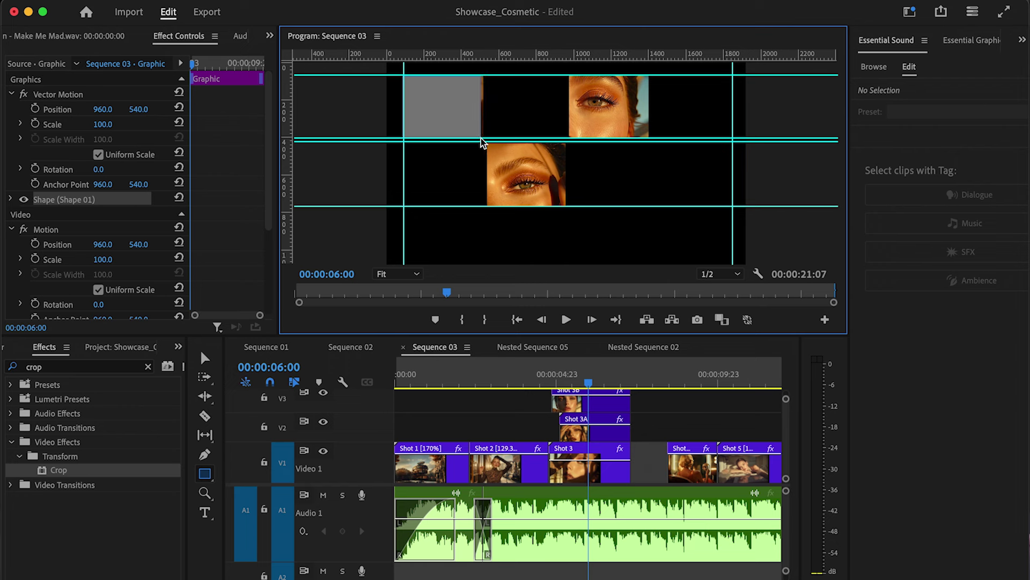
drag(102, 109, 212, 109)
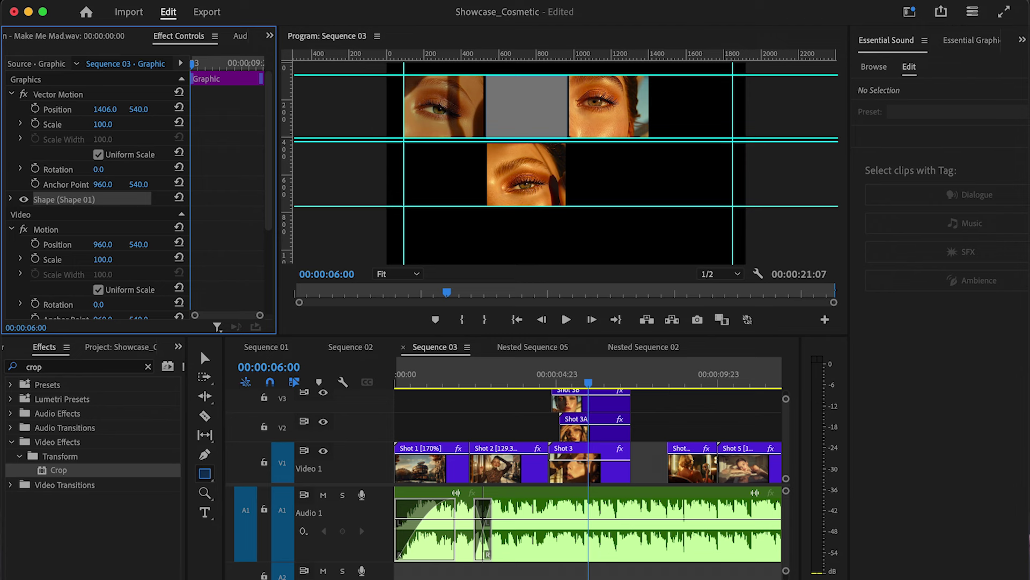
key(v)
drag(563, 110, 562, 109)
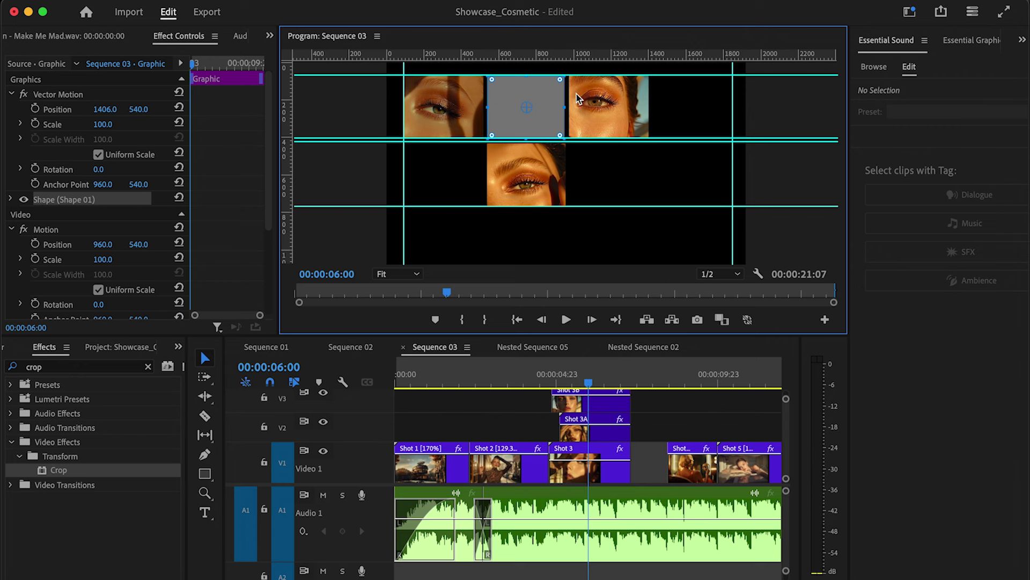
Step: Fill the rectangle with a rust-orange colour sampled from the eye image
click(10, 199)
scroll(126, 253, down, 2)
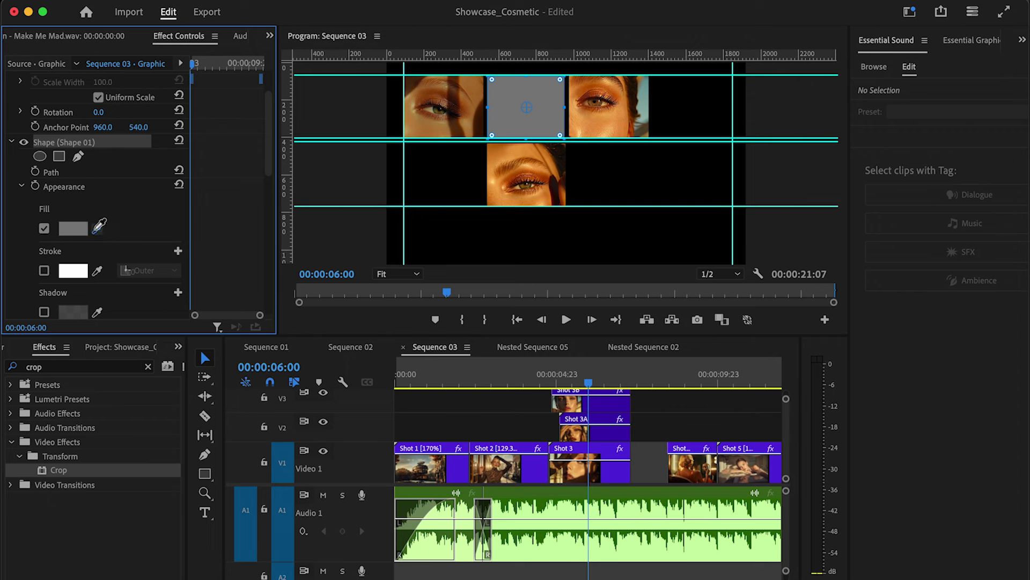
click(73, 228)
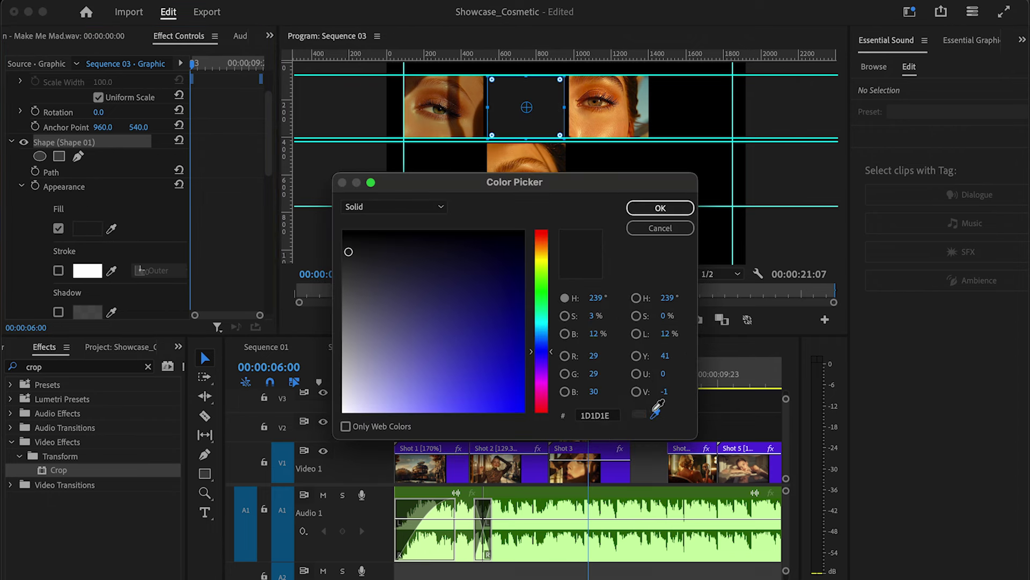
drag(461, 92, 441, 87)
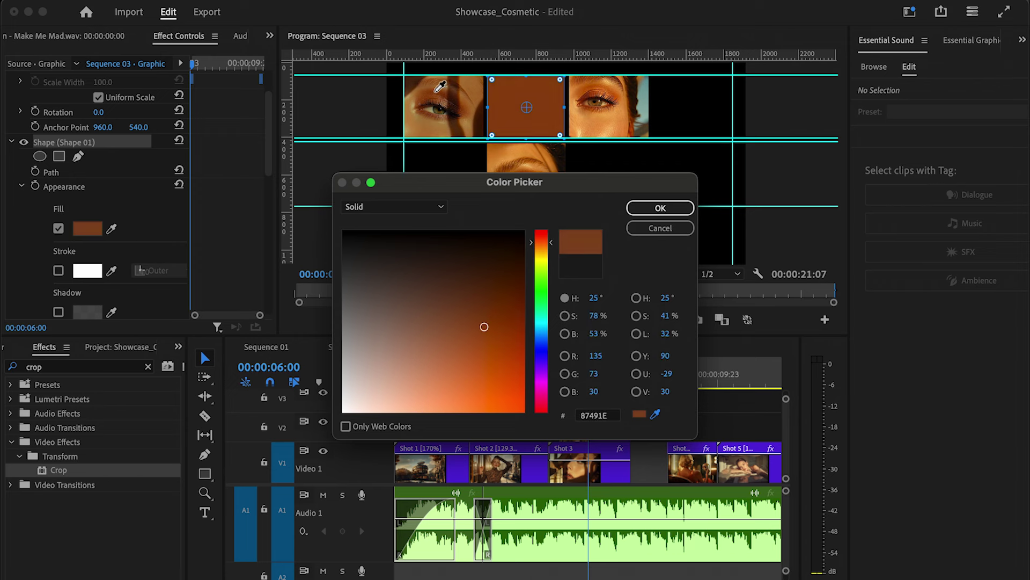
click(660, 207)
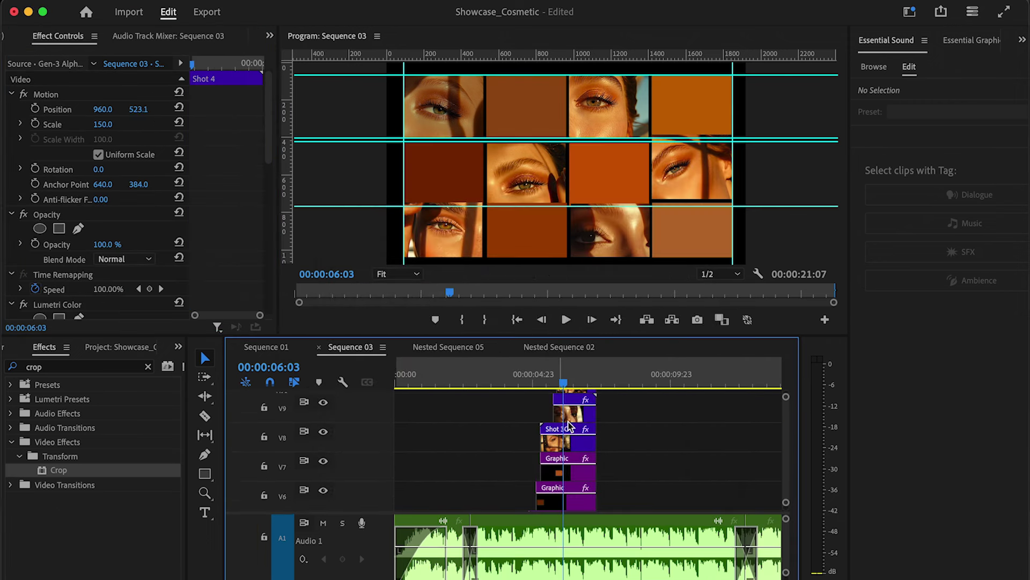
Step: Select the stacked Shot 3 collage clips and nest them as a sequence named 'insert'
drag(521, 405, 606, 483)
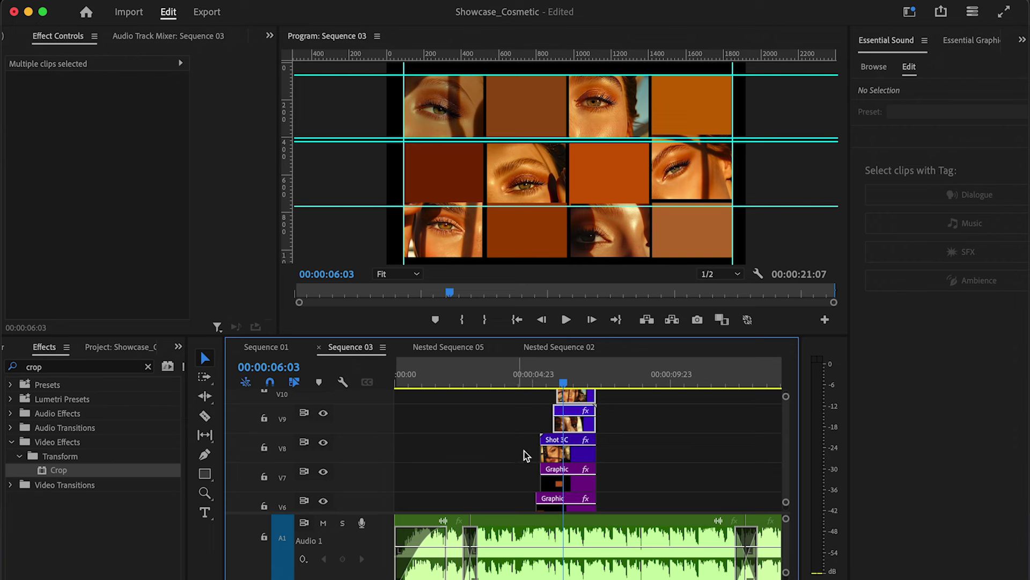
scroll(598, 483, down, 4)
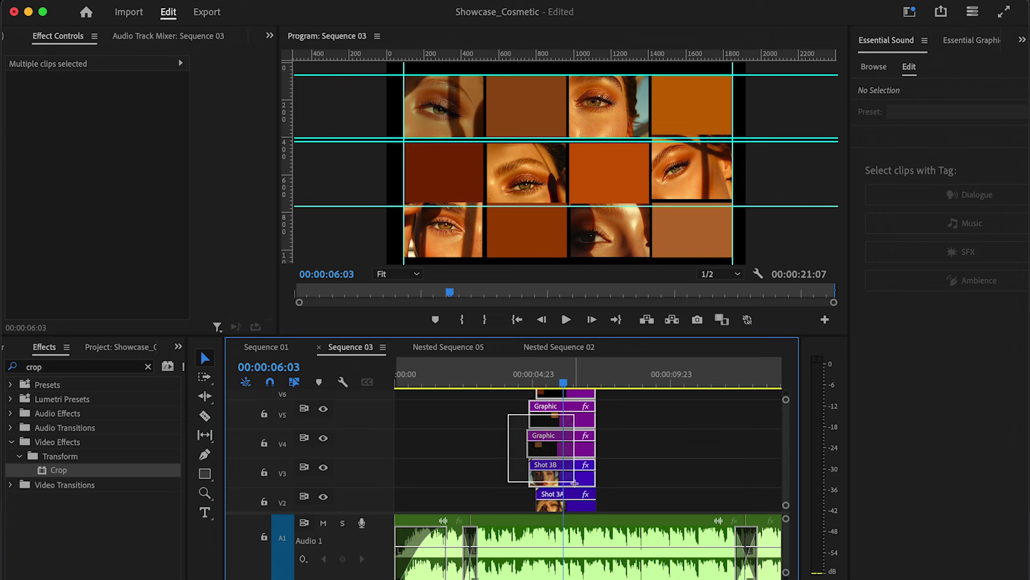
scroll(582, 478, down, 2)
shift+click(585, 499)
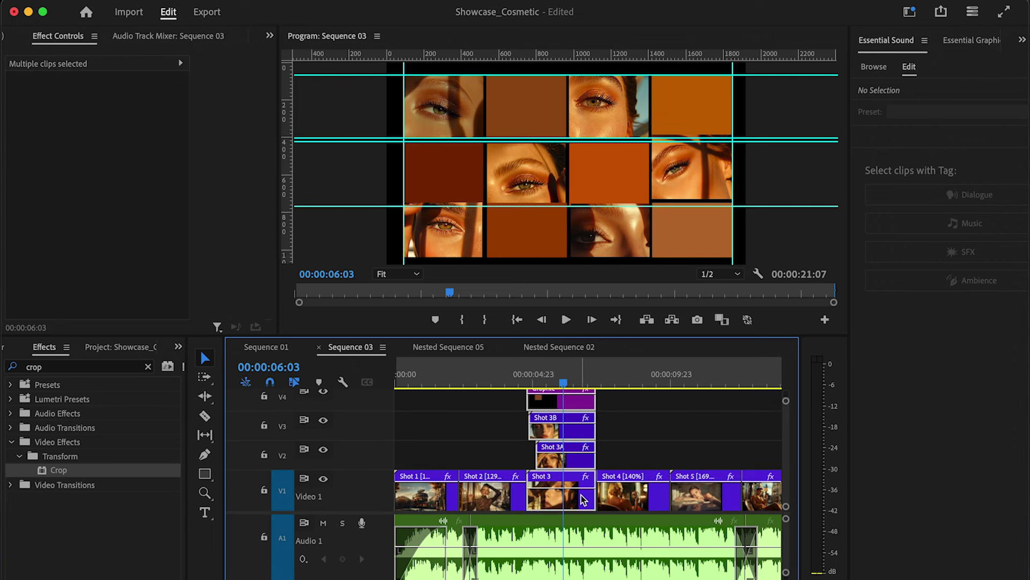
right_click(570, 501)
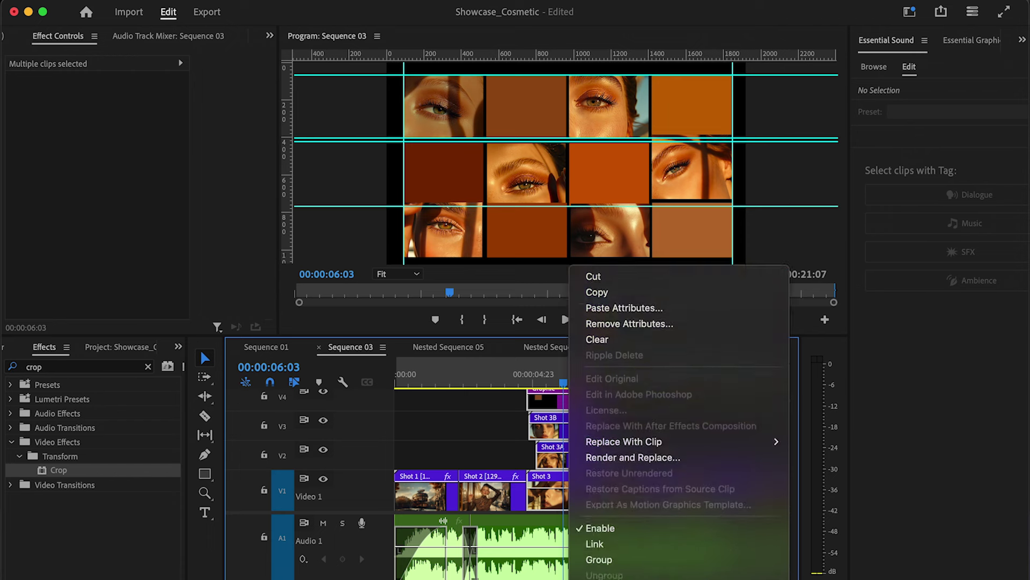
scroll(624, 413, down, 2)
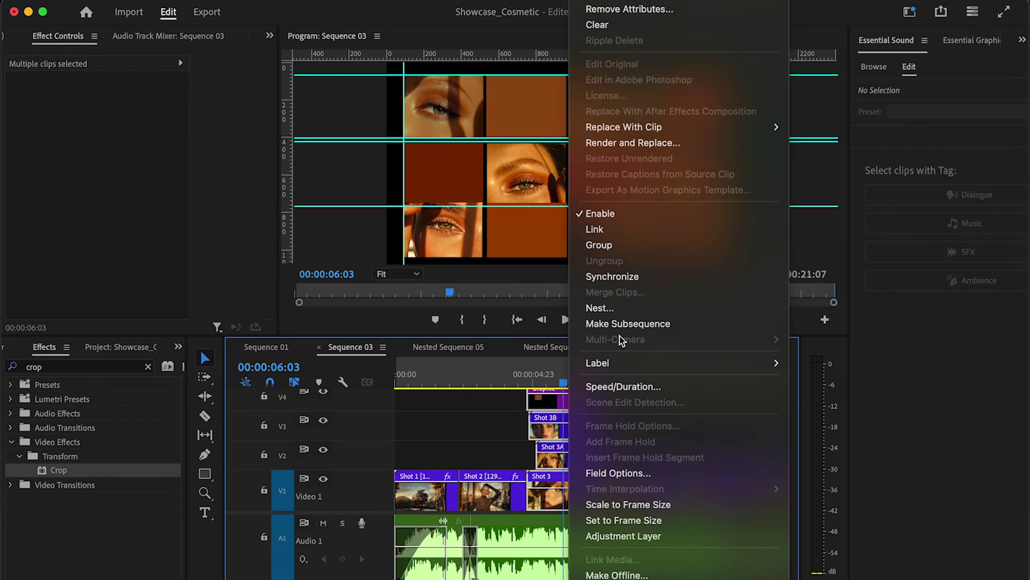
click(625, 307)
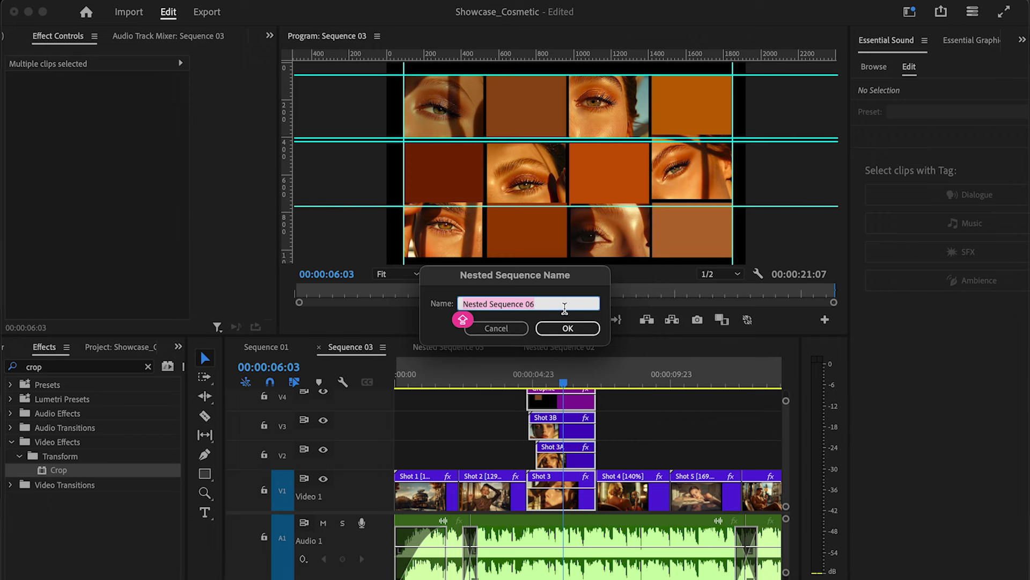
text(insert)
key(Return)
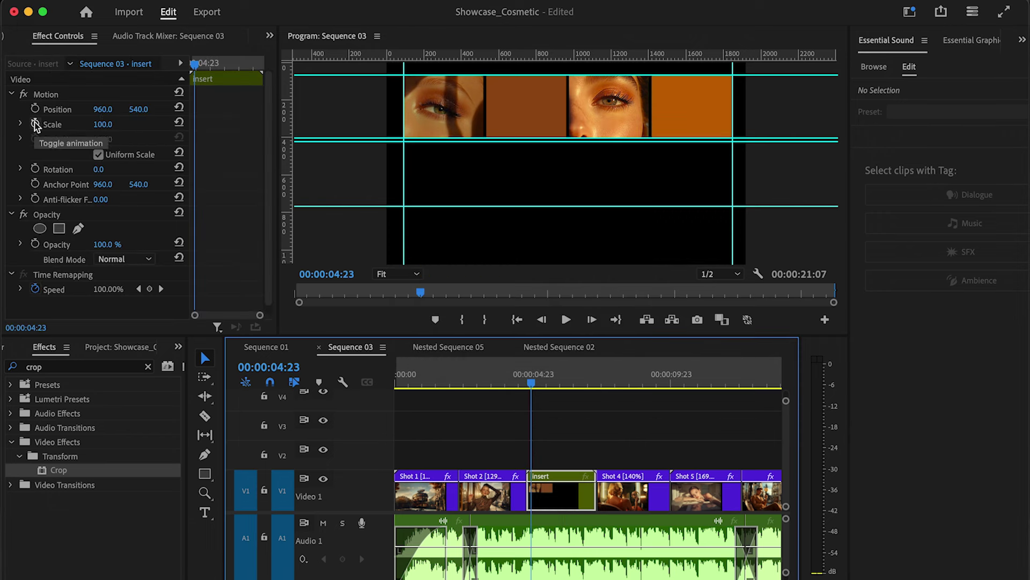
Step: Keyframe the insert clip's Position and Scale, set Scale to 88 at a later frame, and preview
click(36, 124)
click(36, 109)
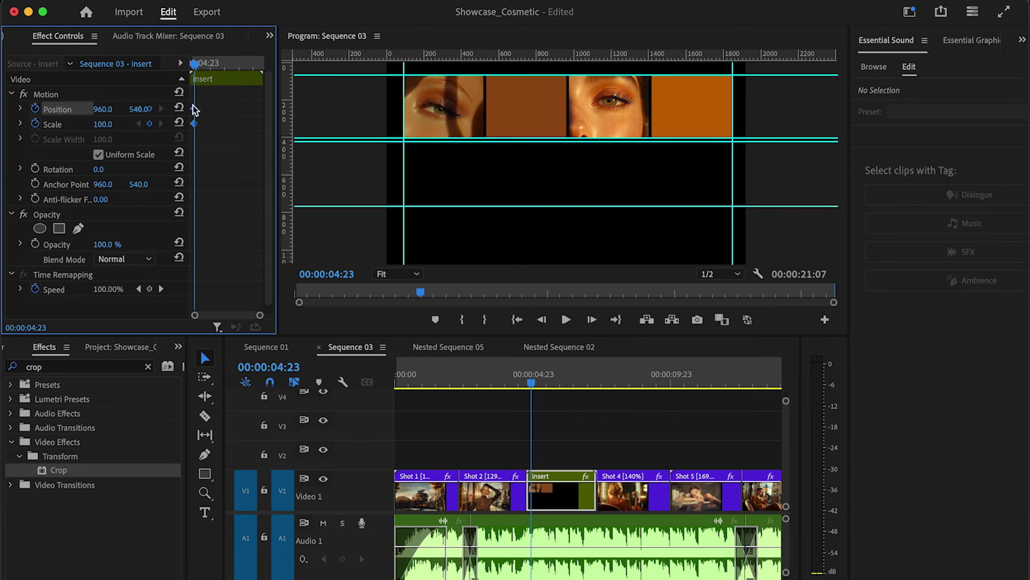
drag(195, 109, 235, 108)
drag(103, 124, 104, 124)
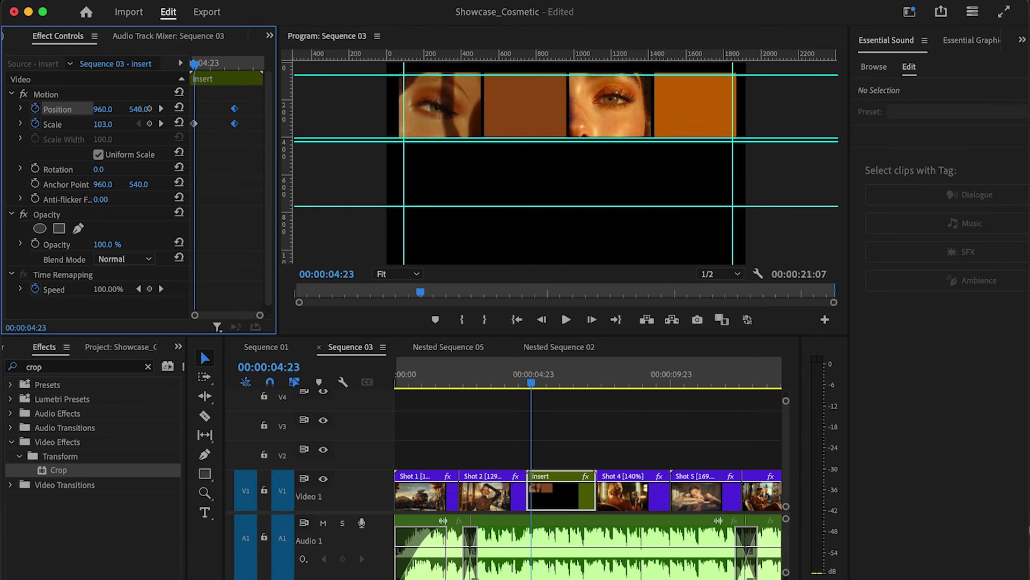
key(super+z)
key(super+z)
key(super+z)
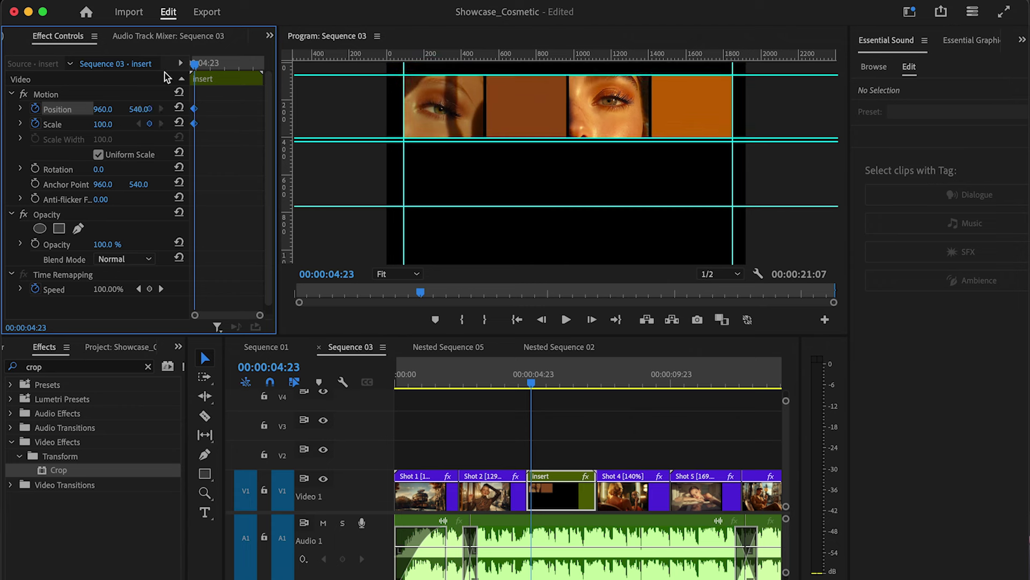
drag(195, 63, 220, 64)
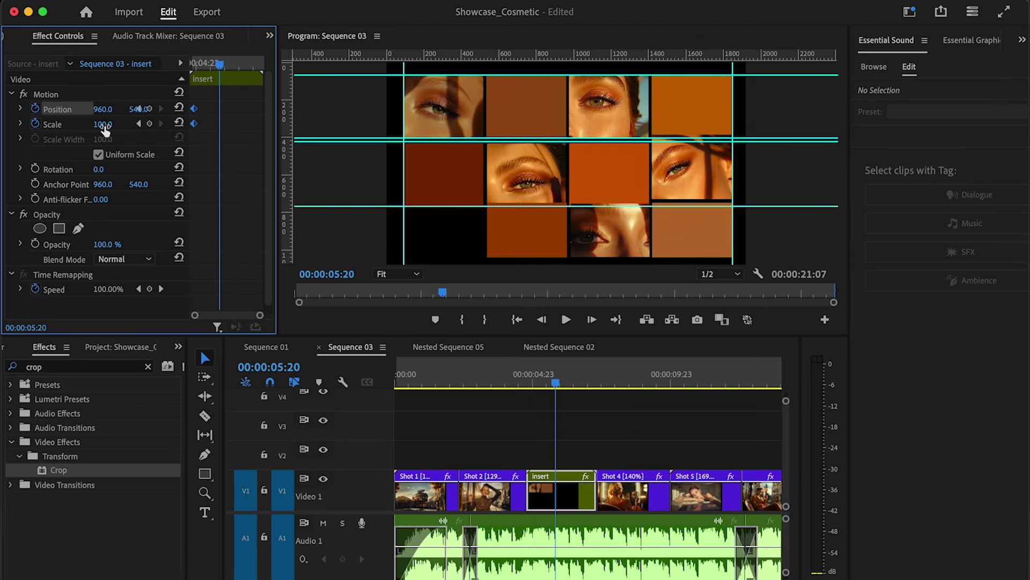
drag(103, 124, 89, 124)
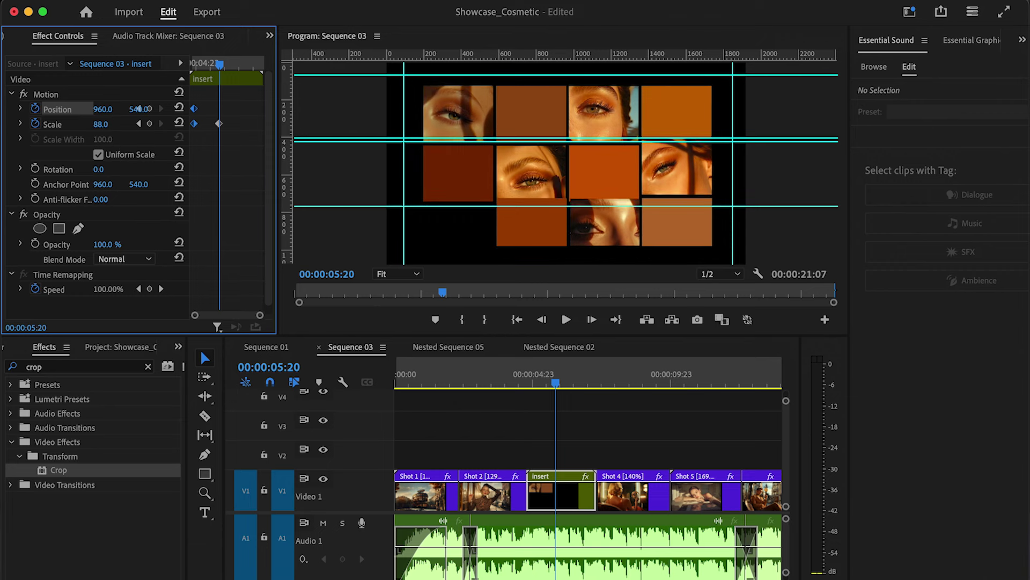
key(space)
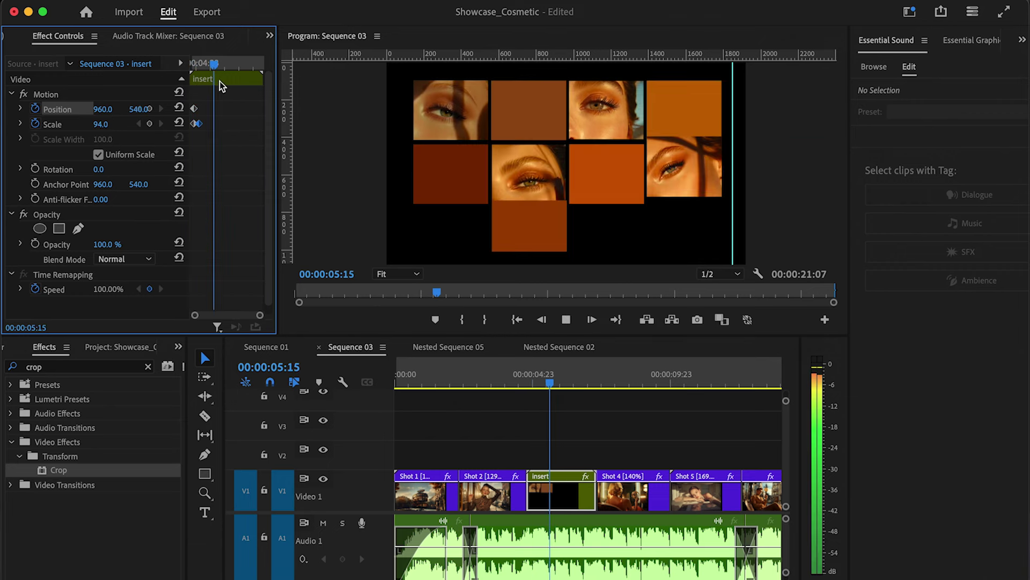
key(space)
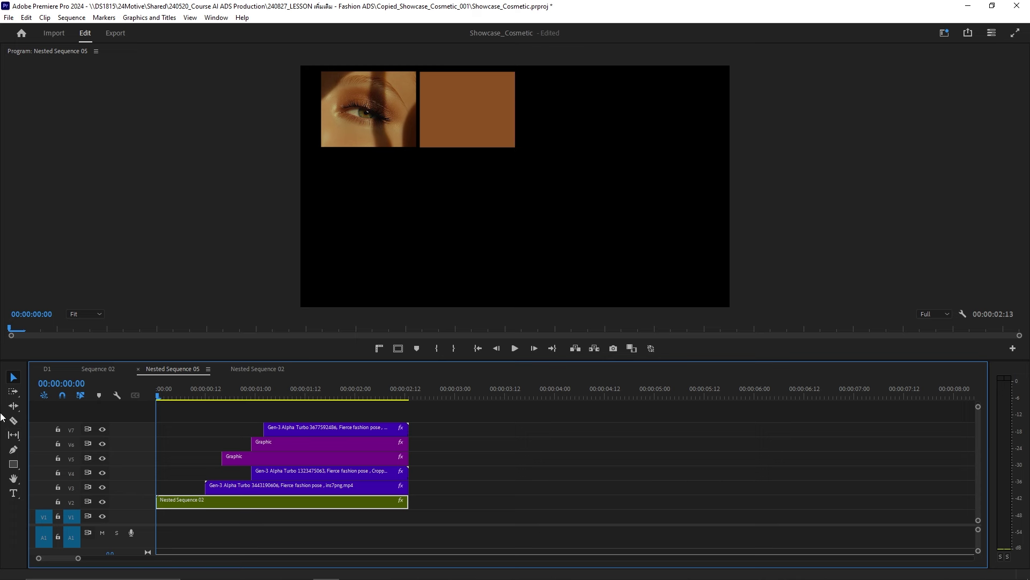
key(space)
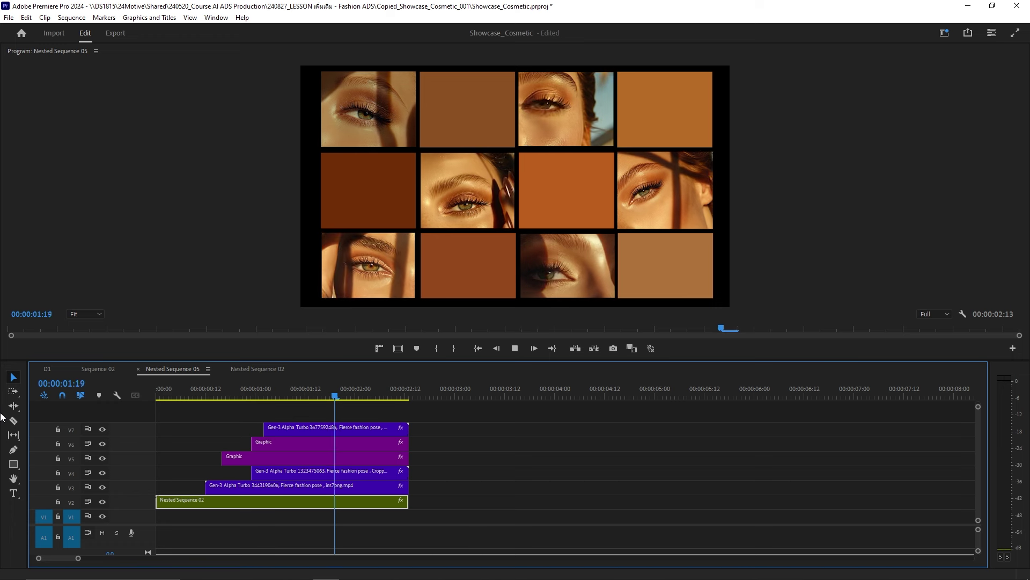
drag(158, 396, 151, 395)
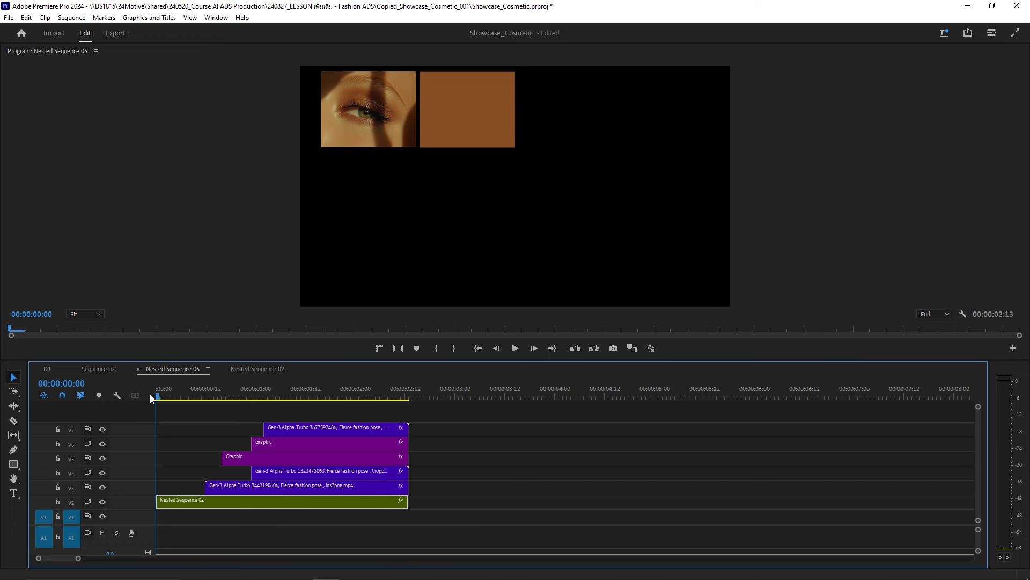
key(Right)
key(Right)
key(Right)
key(Right)
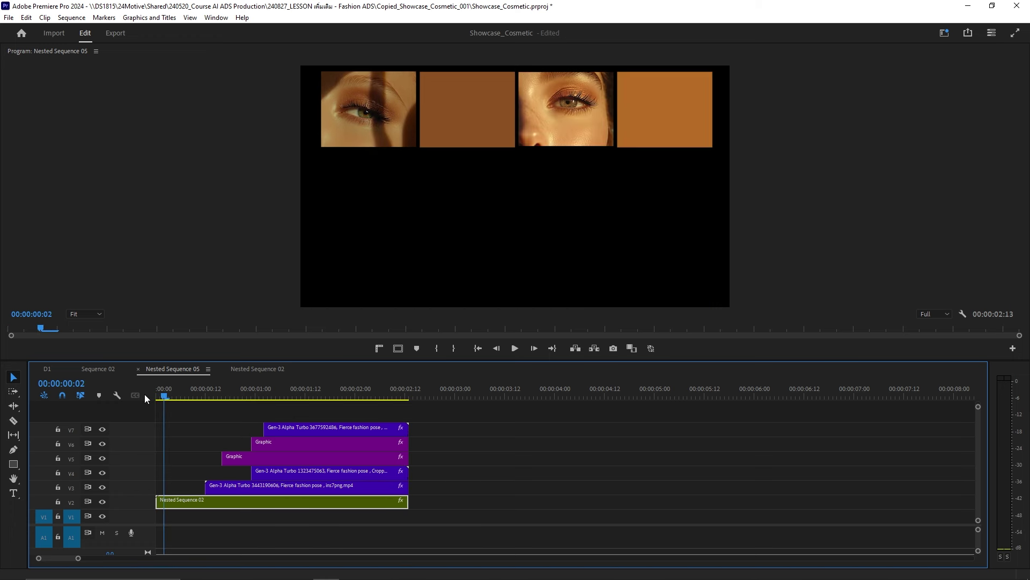
key(Right)
key(Right)
key(Right)
key(Right)
key(Right)
key(Right)
key(Right)
key(Right)
key(Right)
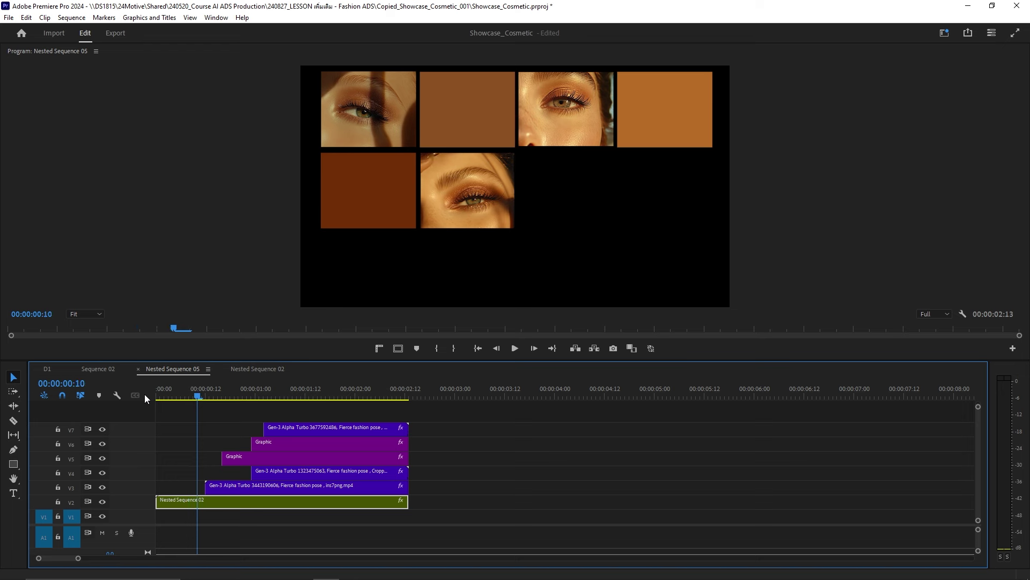
key(Right)
key(Right)
key(Right)
key(Right)
key(Right)
key(Right)
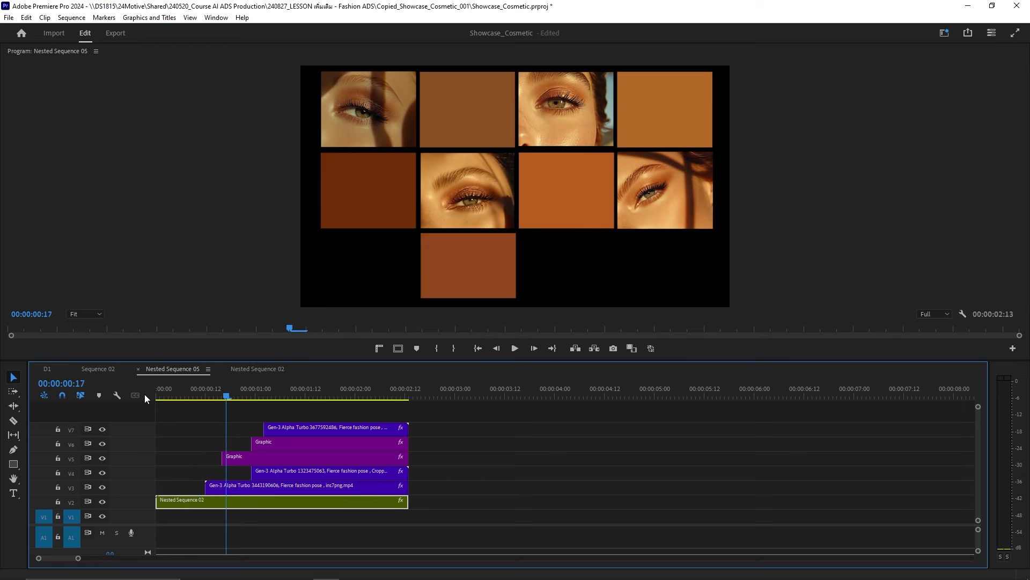
key(Right)
key(Right)
key(Right)
key(Right)
key(Right)
key(Right)
key(Right)
key(Right)
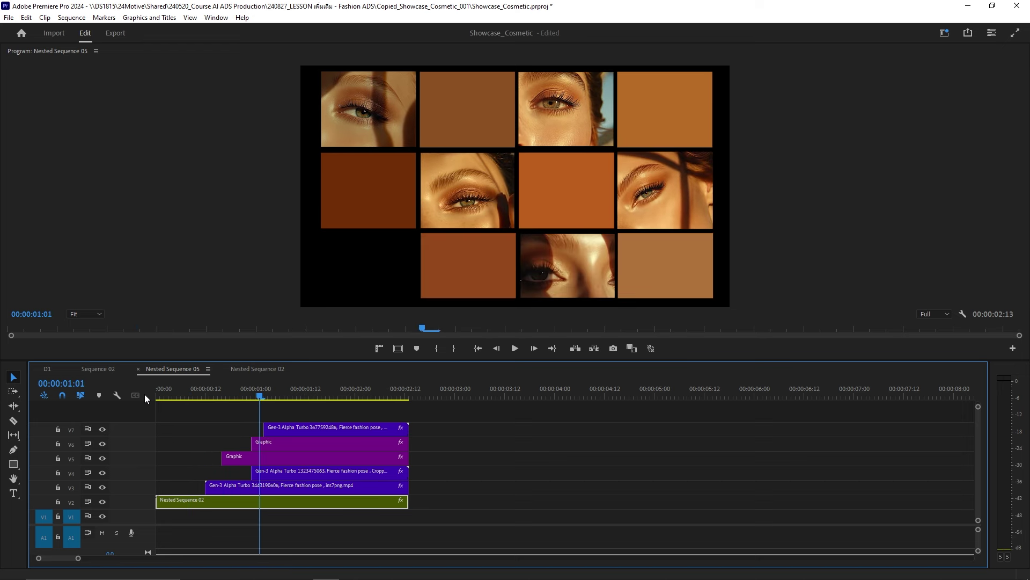
key(Right)
key(Right)
key(Right)
key(Right)
key(Right)
key(Right)
key(Right)
key(Right)
key(Right)
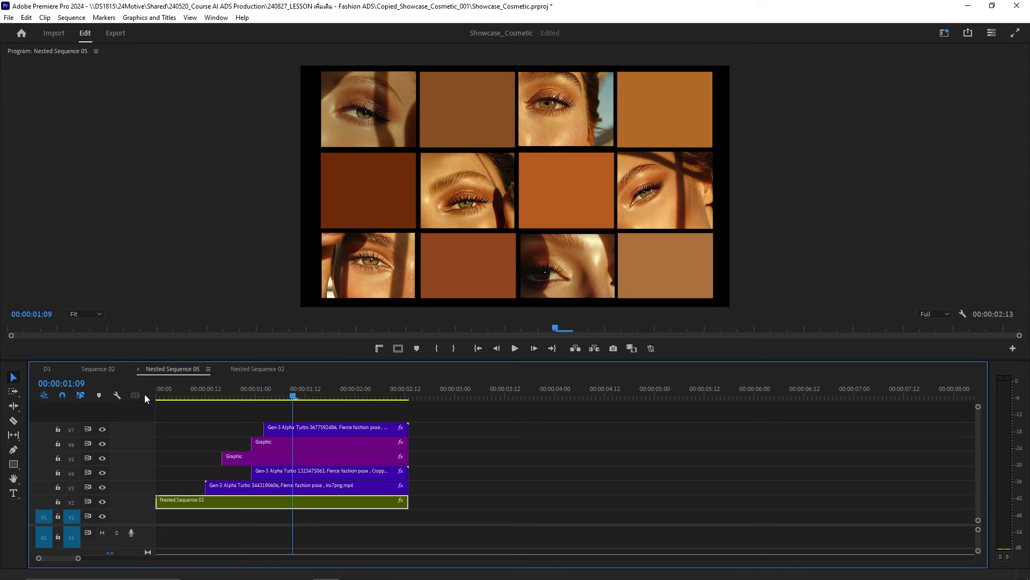
key(Right)
key(Right)
key(Right)
key(Right)
key(Right)
key(Right)
key(Right)
key(Right)
key(Right)
key(Right)
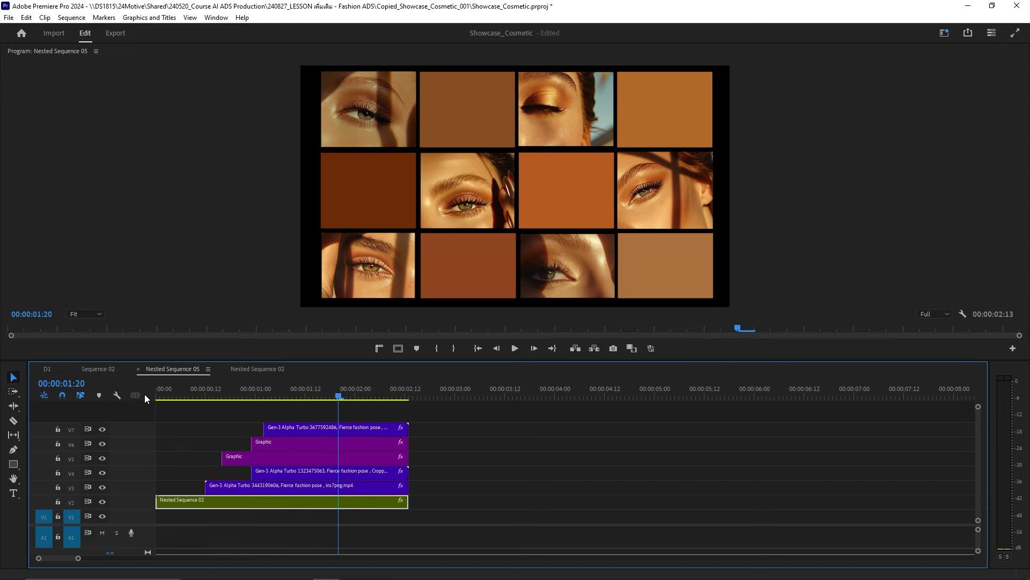
key(Right)
key(Right)
key(Right)
key(Right)
key(Right)
key(Right)
key(Right)
key(Right)
key(Right)
key(Right)
key(Right)
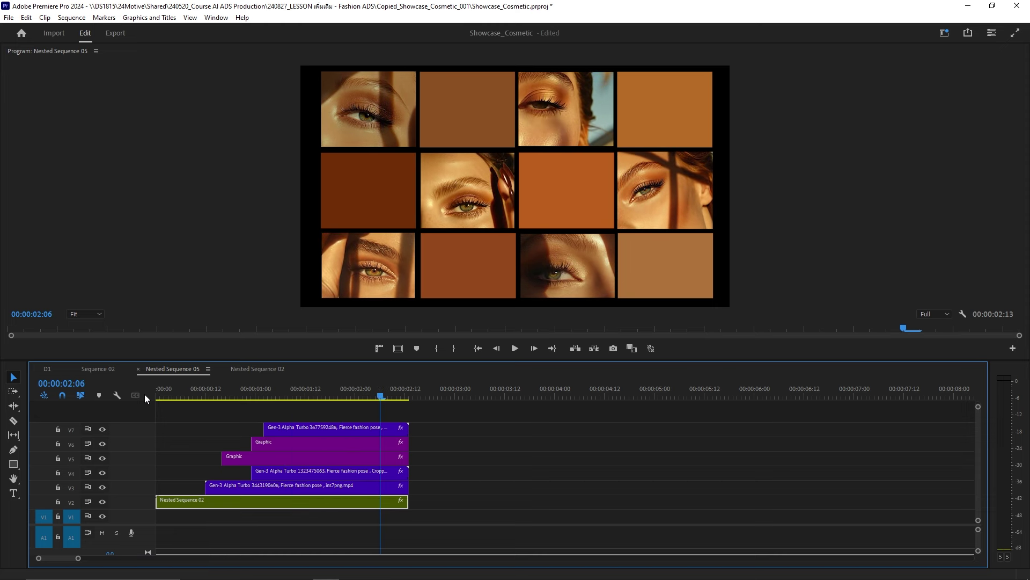
key(Right)
key(Right)
key(Right)
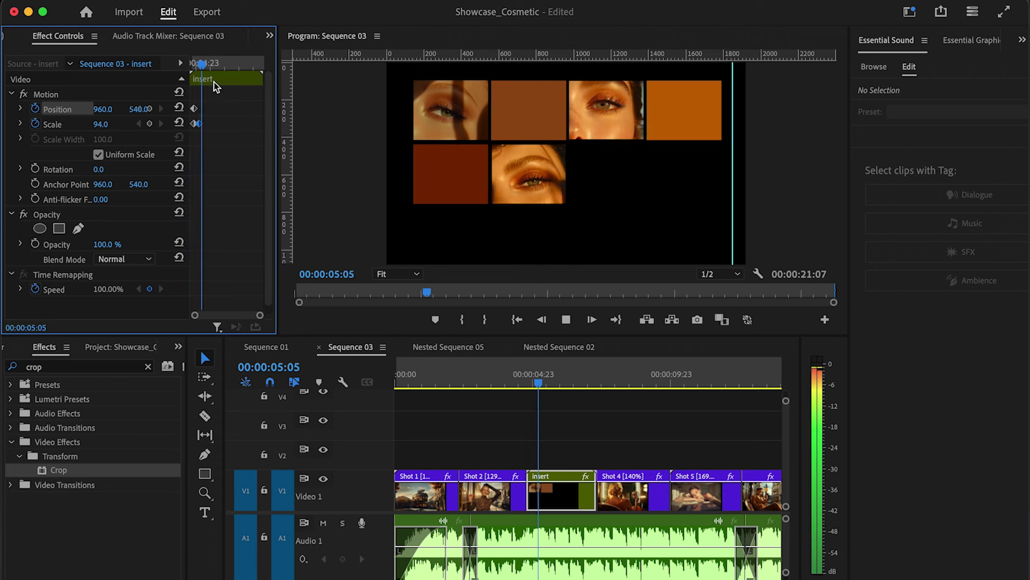
key(space)
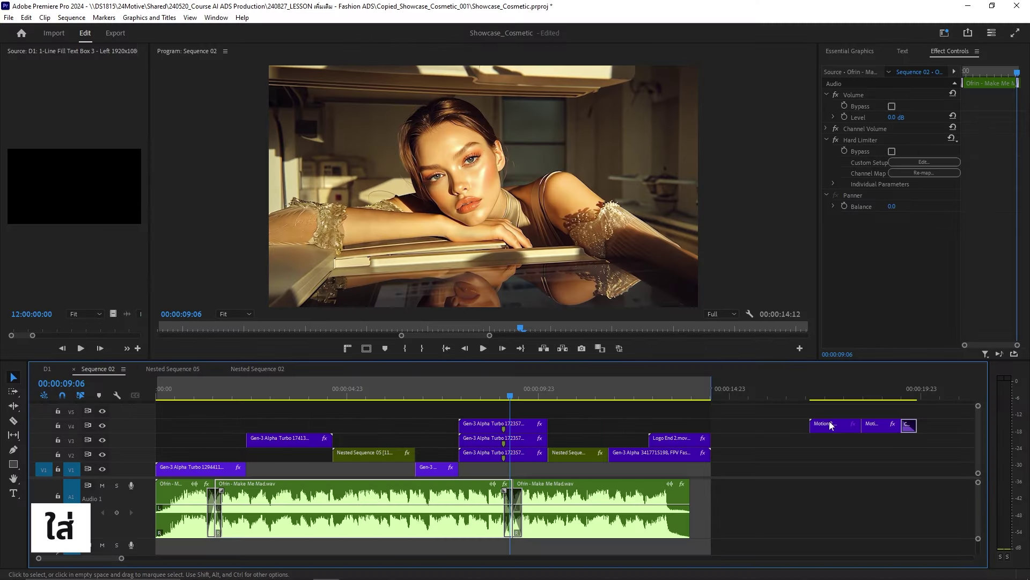
Step: Move the Motion 2.mov card clip up a track above the shots and preview it from 09:00
drag(829, 424, 525, 414)
key(=)
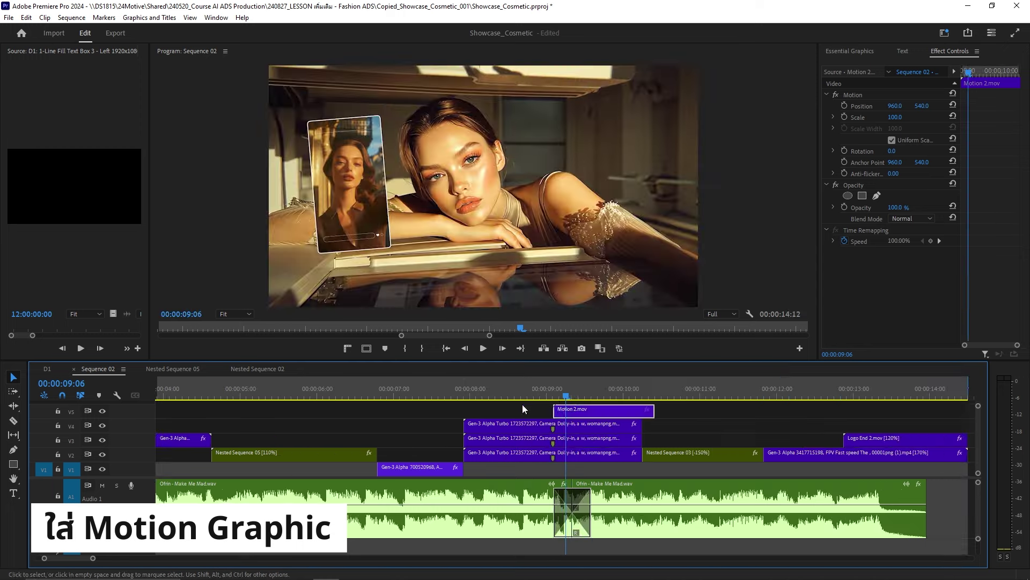
click(549, 394)
key(space)
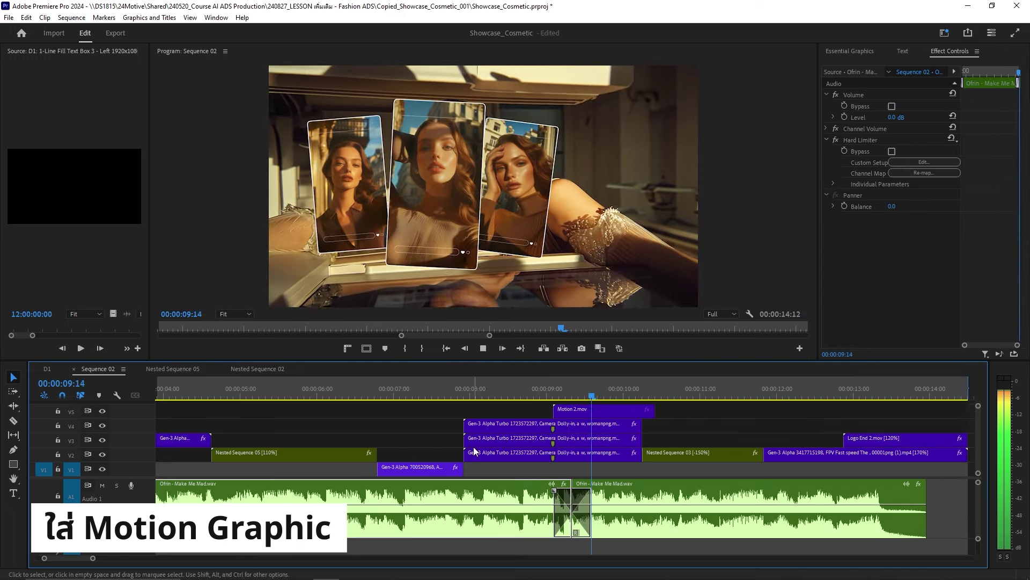
Step: Place the remaining card clips, ending with Logo End 2.mov on V4, and scrub to the 'Eyeshadow – Show Your Charm' title
scroll(490, 439, down, 3)
key(-)
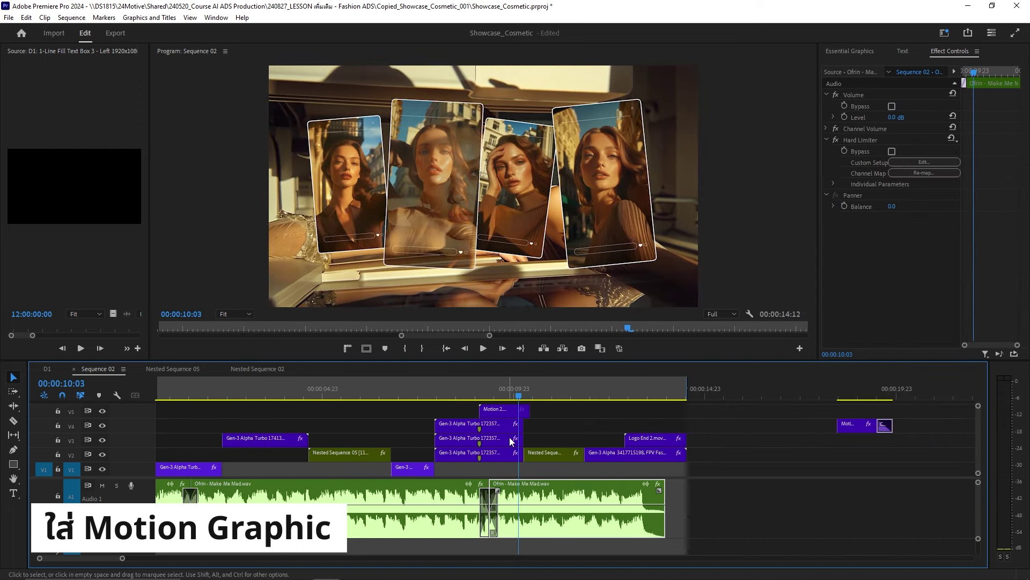
drag(857, 429, 461, 396)
key(=)
key(space)
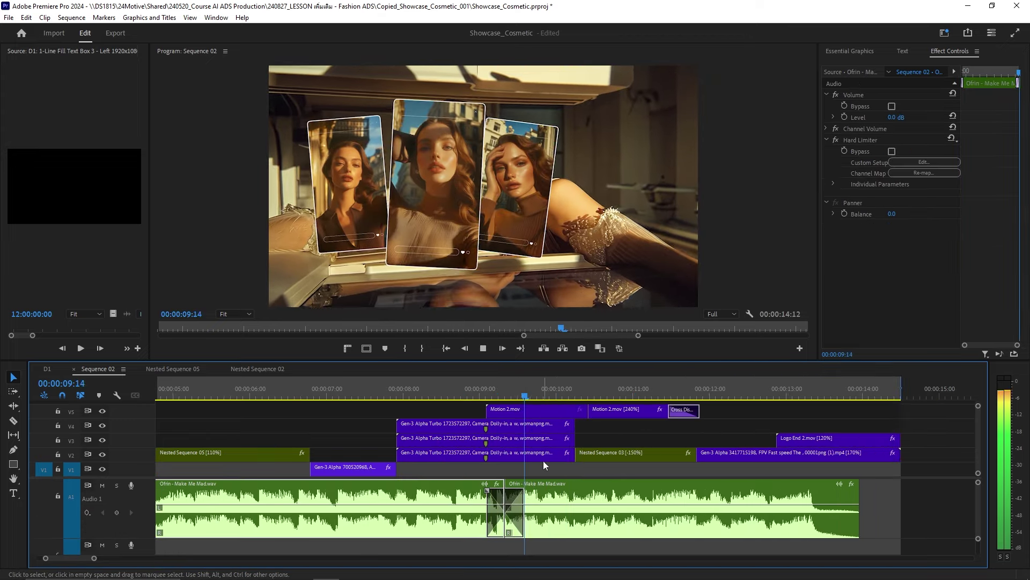
drag(841, 440, 606, 436)
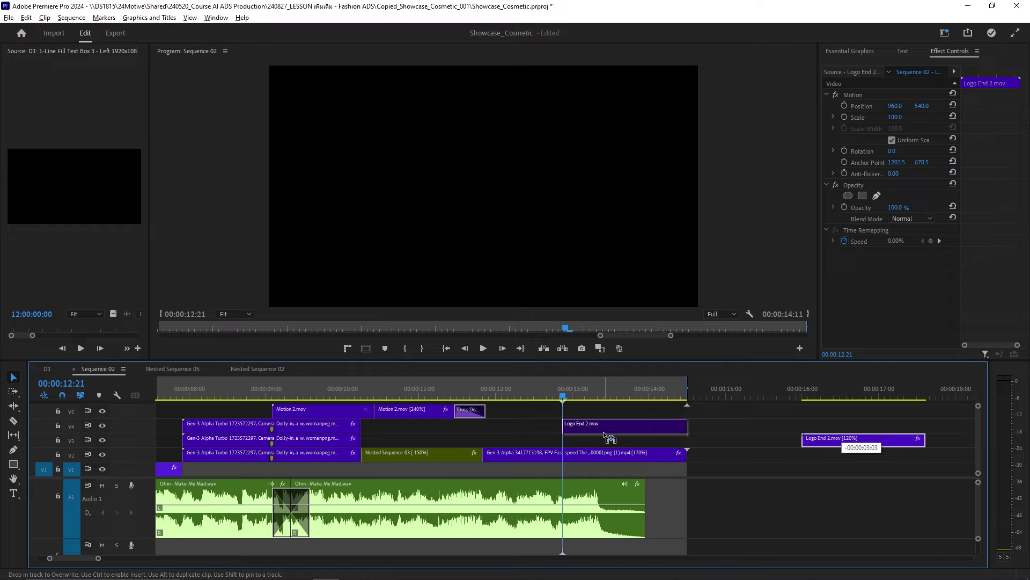
drag(564, 396, 685, 384)
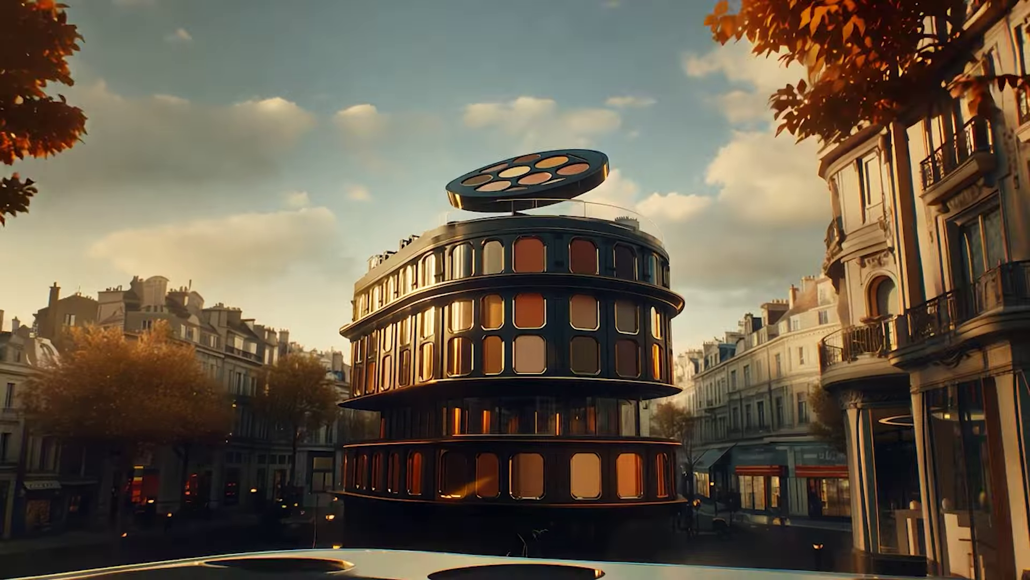